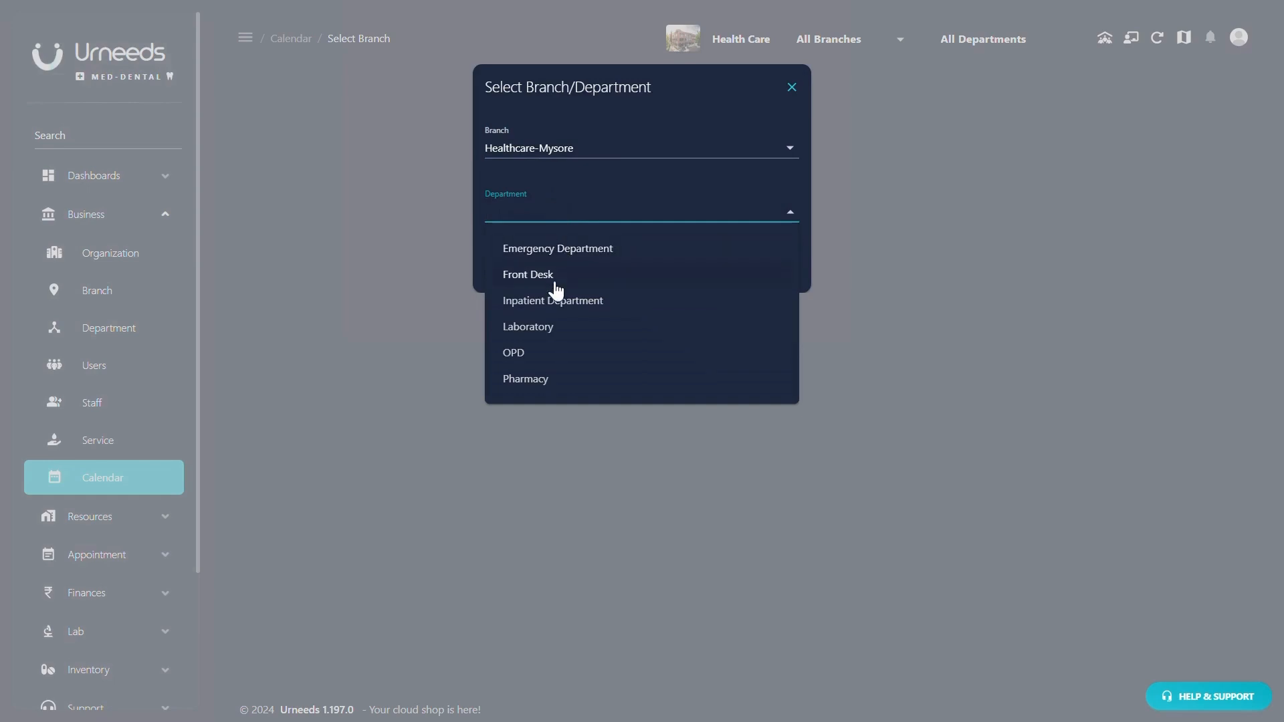
- Choose OPD as the Healthcare-Mysore department and submit to load its week calendar
left_click(537, 353)
left_click(756, 281)
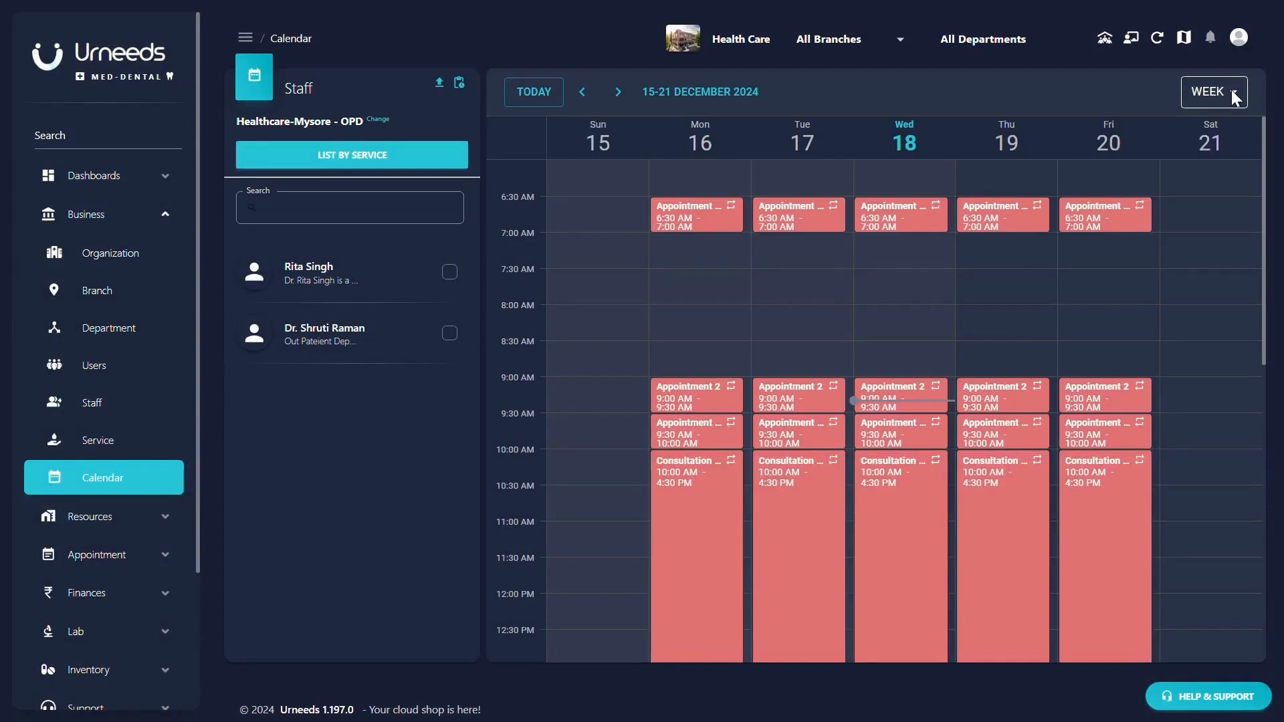
- Switch the calendar to Day view, then Month view, then back to Week view
left_click(1232, 93)
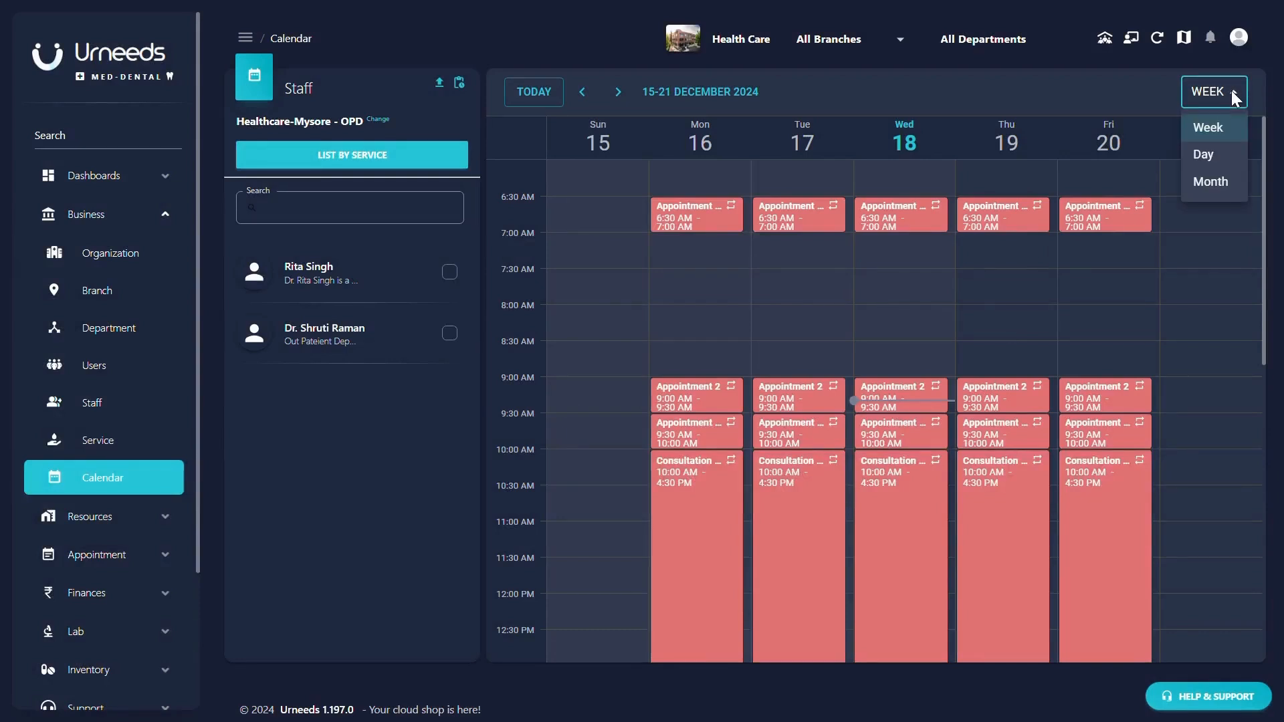
left_click(1212, 155)
left_click(1216, 83)
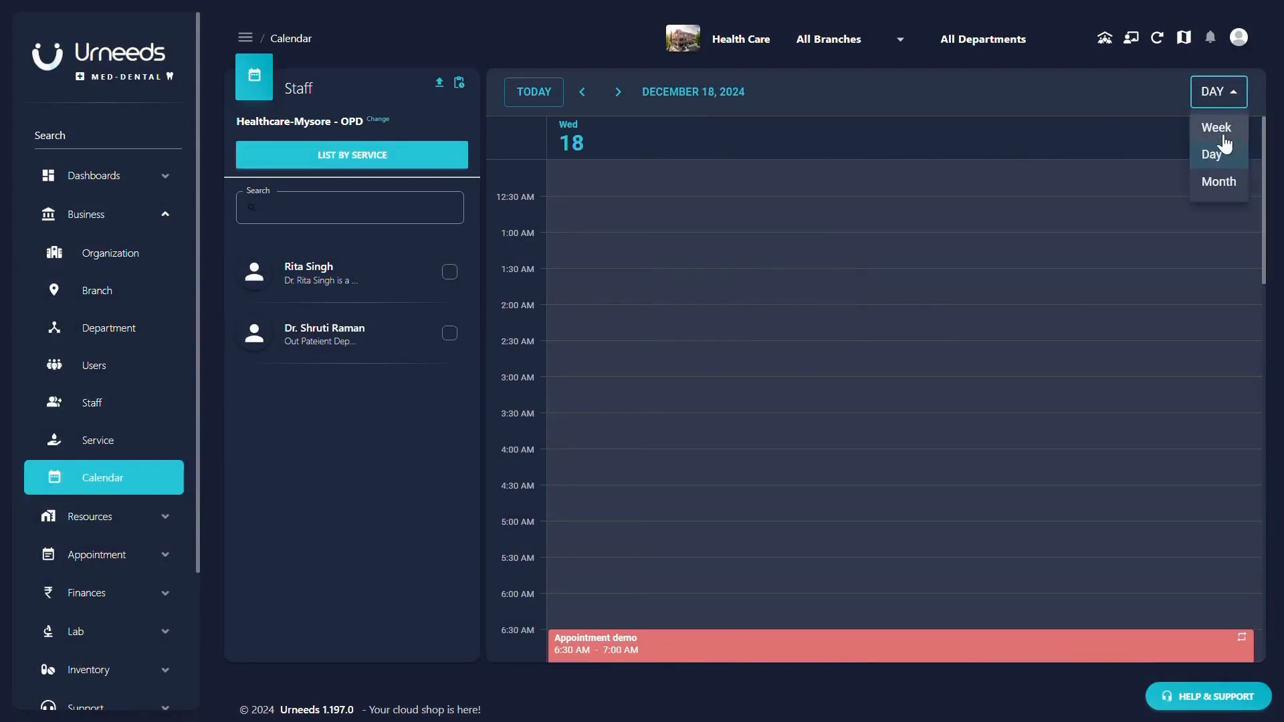
left_click(1224, 180)
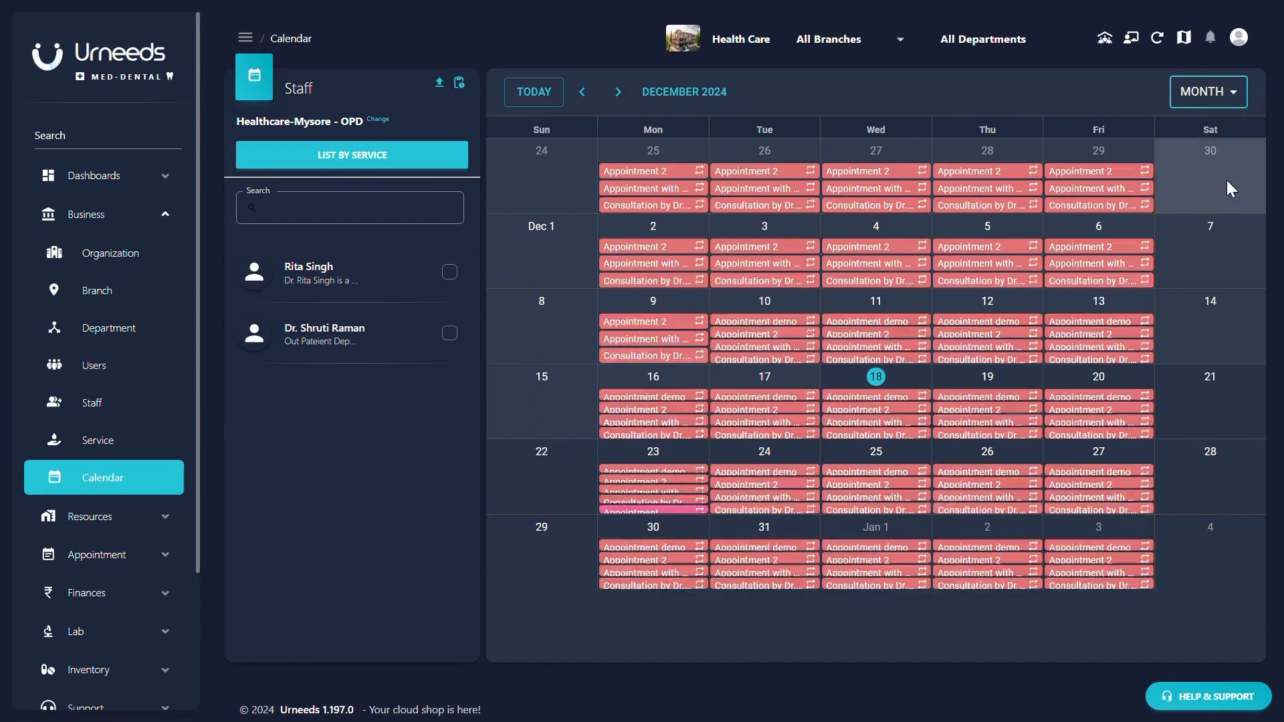
left_click(1213, 91)
left_click(1215, 128)
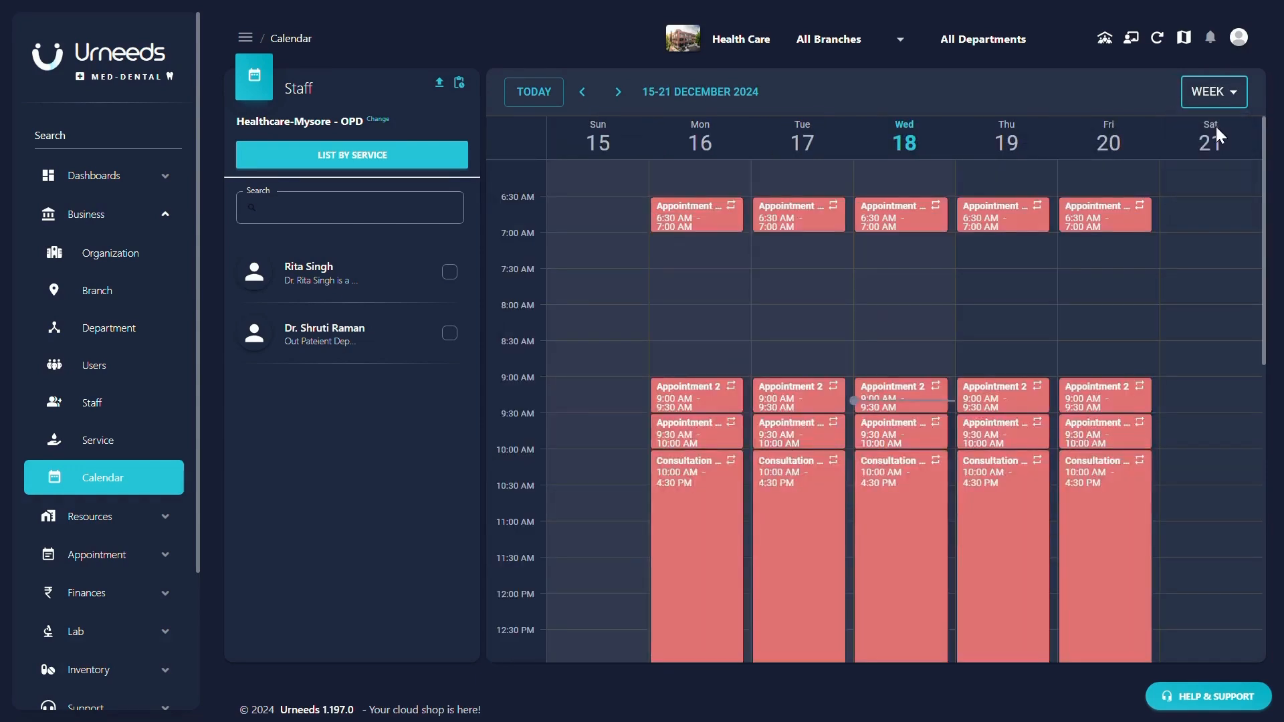
- Step forward to the 29 Dec–4 Jan week, back to 15–21 December, then return to the current week
left_click(617, 89)
left_click(618, 93)
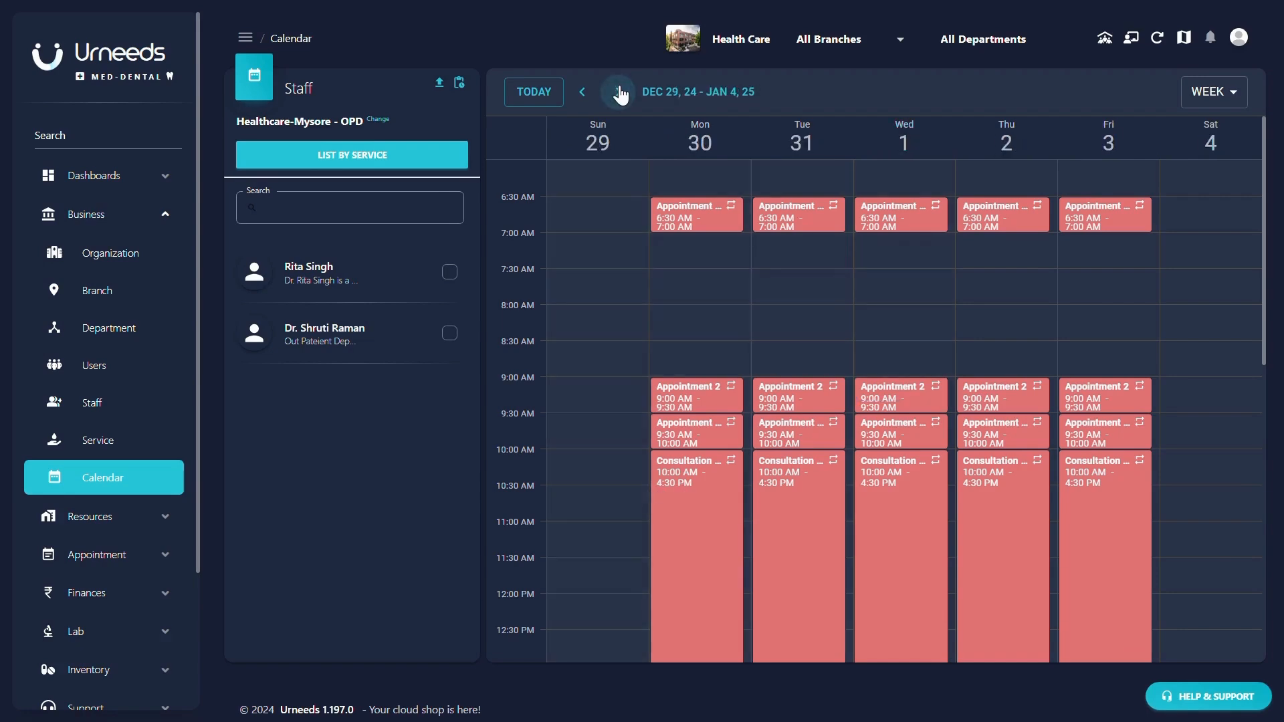
left_click(583, 93)
left_click(583, 95)
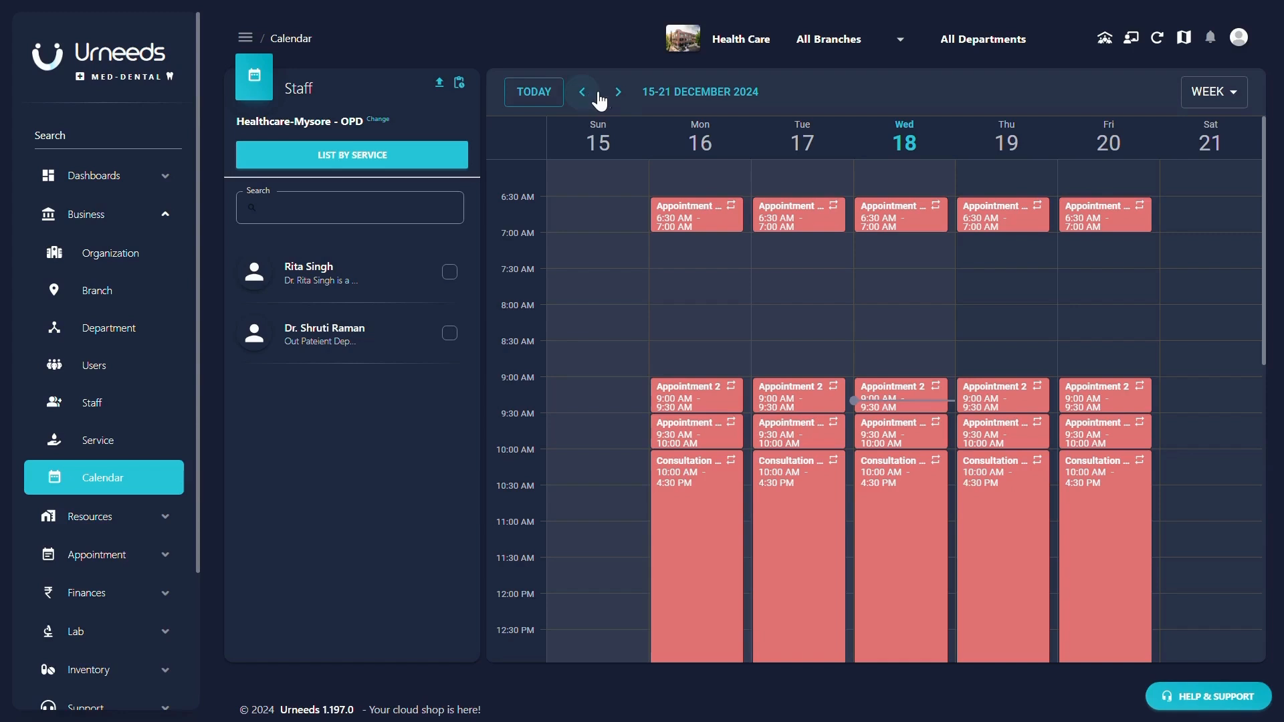
left_click(611, 99)
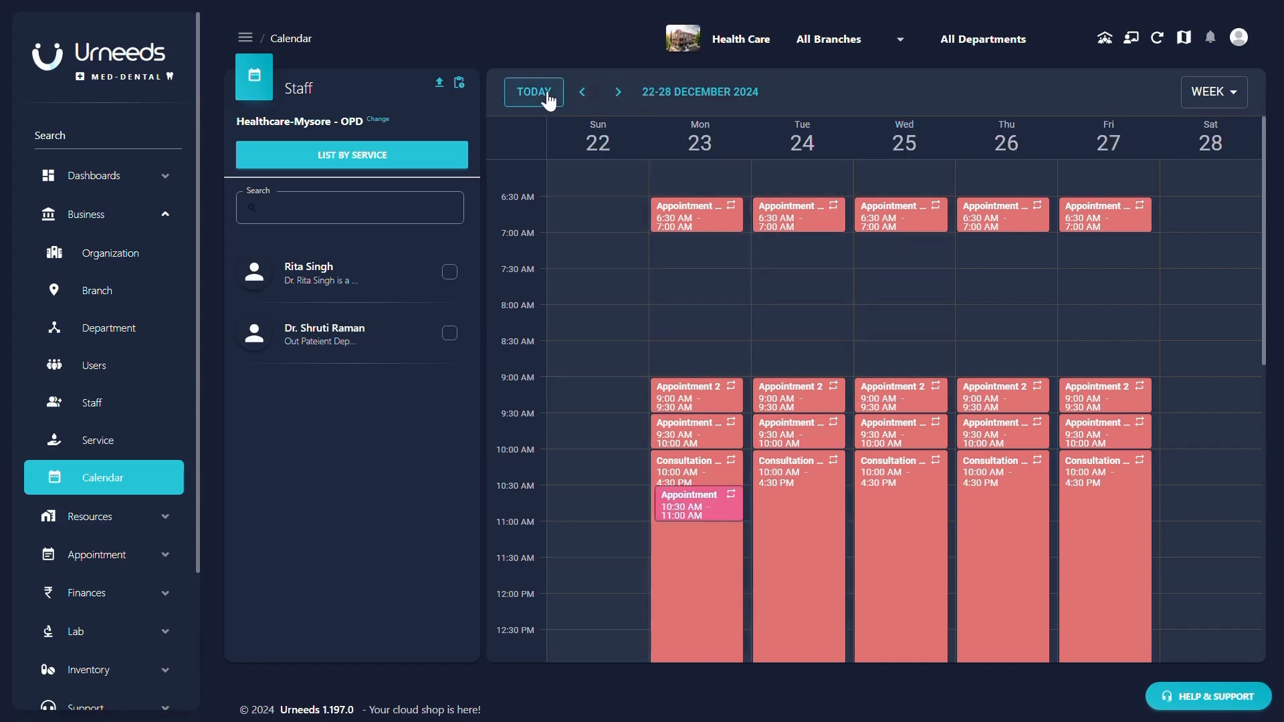
left_click(534, 92)
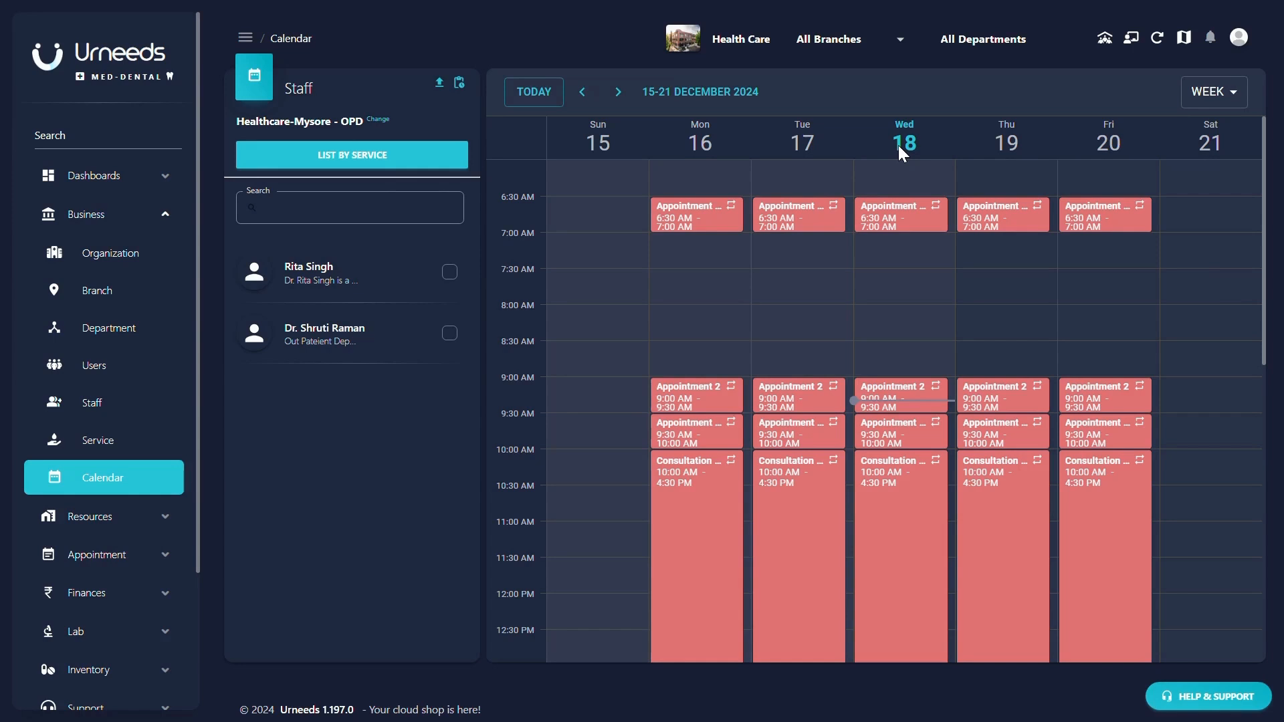
left_click(379, 166)
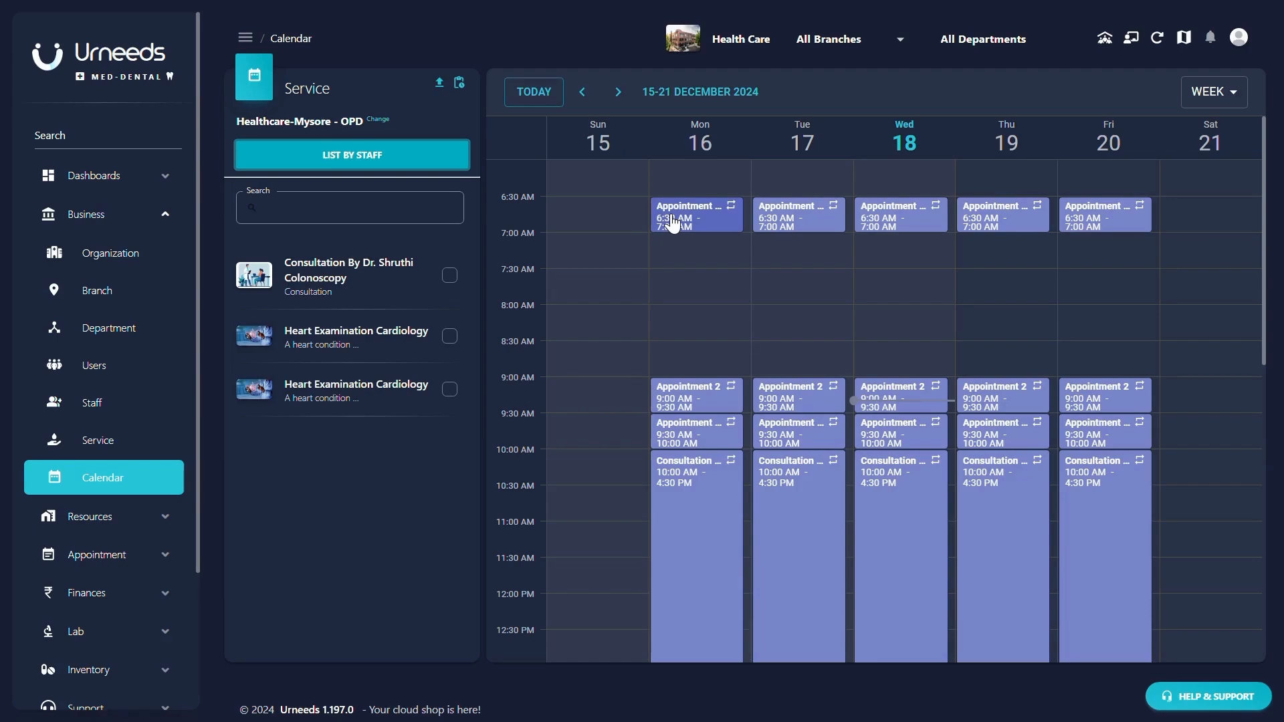
left_click(595, 274)
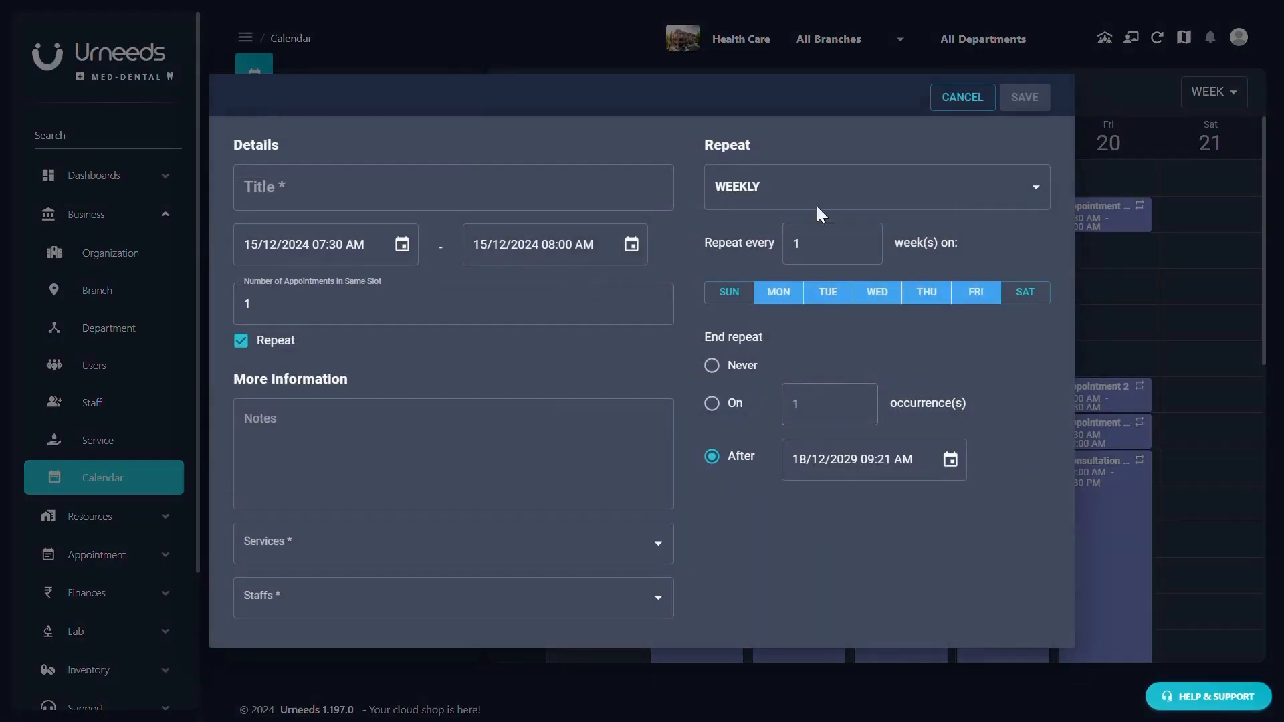
left_click(971, 105)
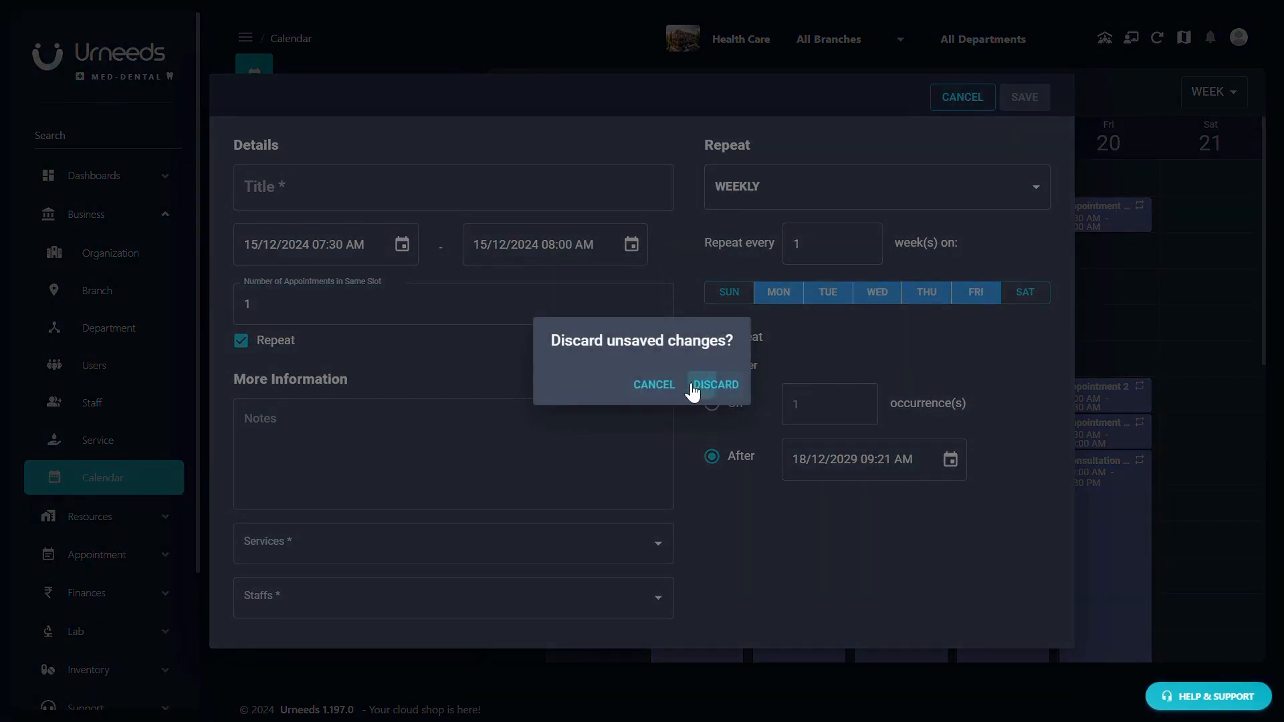
left_click(692, 391)
left_click(702, 221)
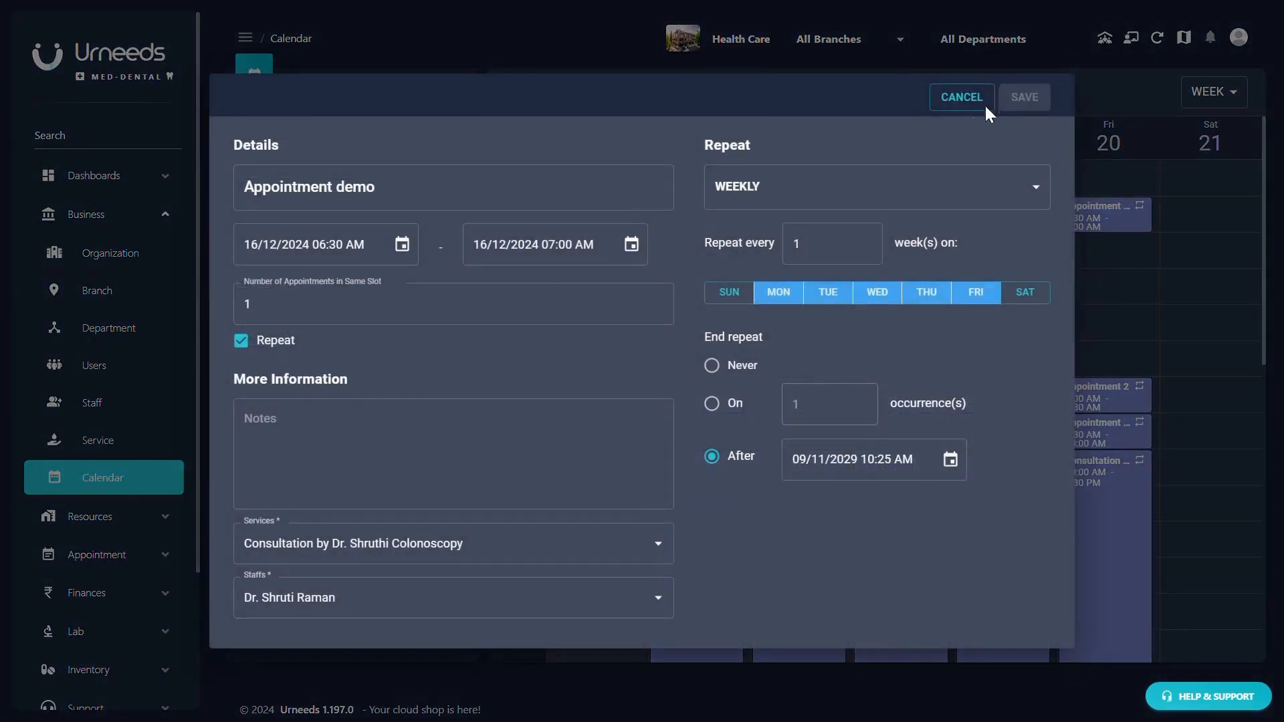
left_click(960, 93)
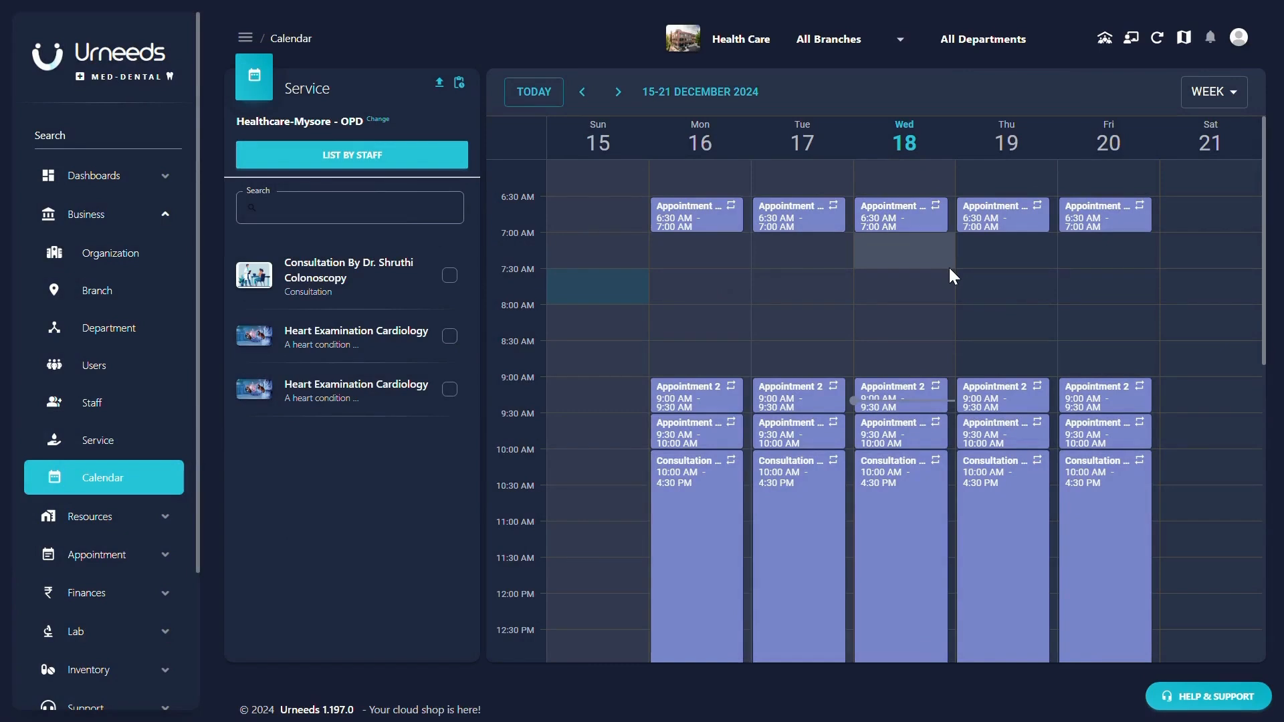
left_click(372, 158)
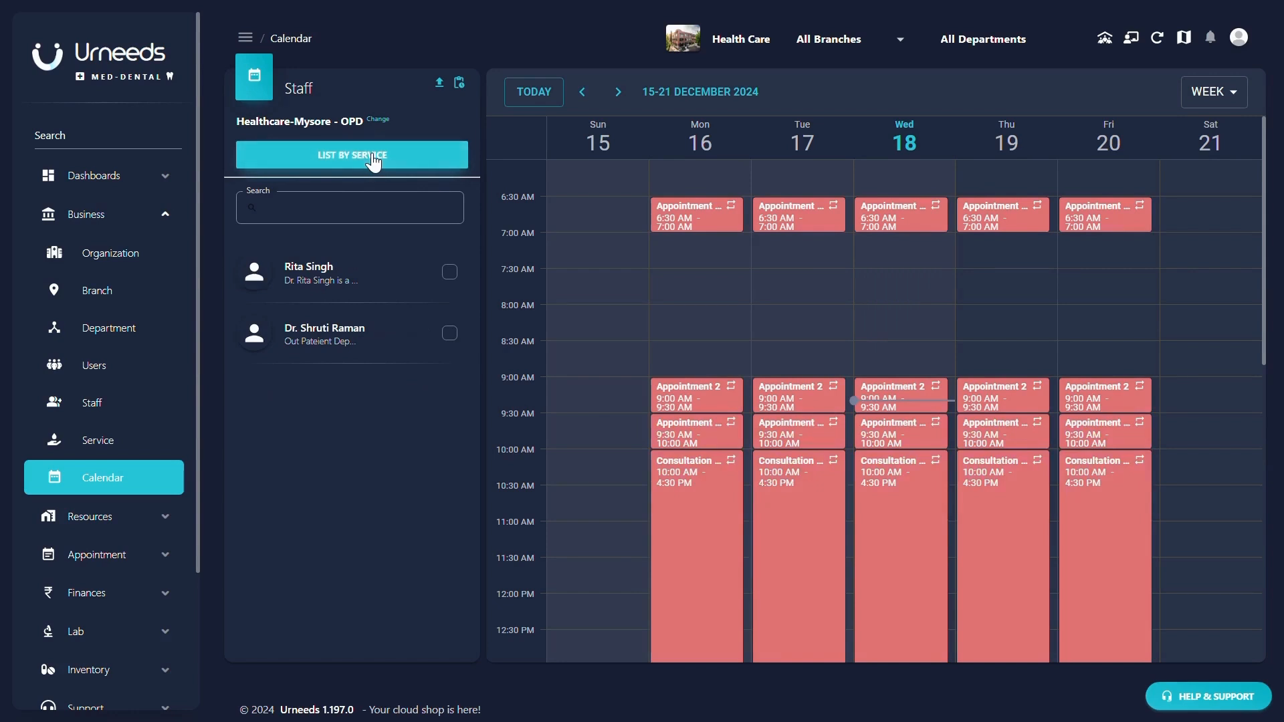
left_click(373, 158)
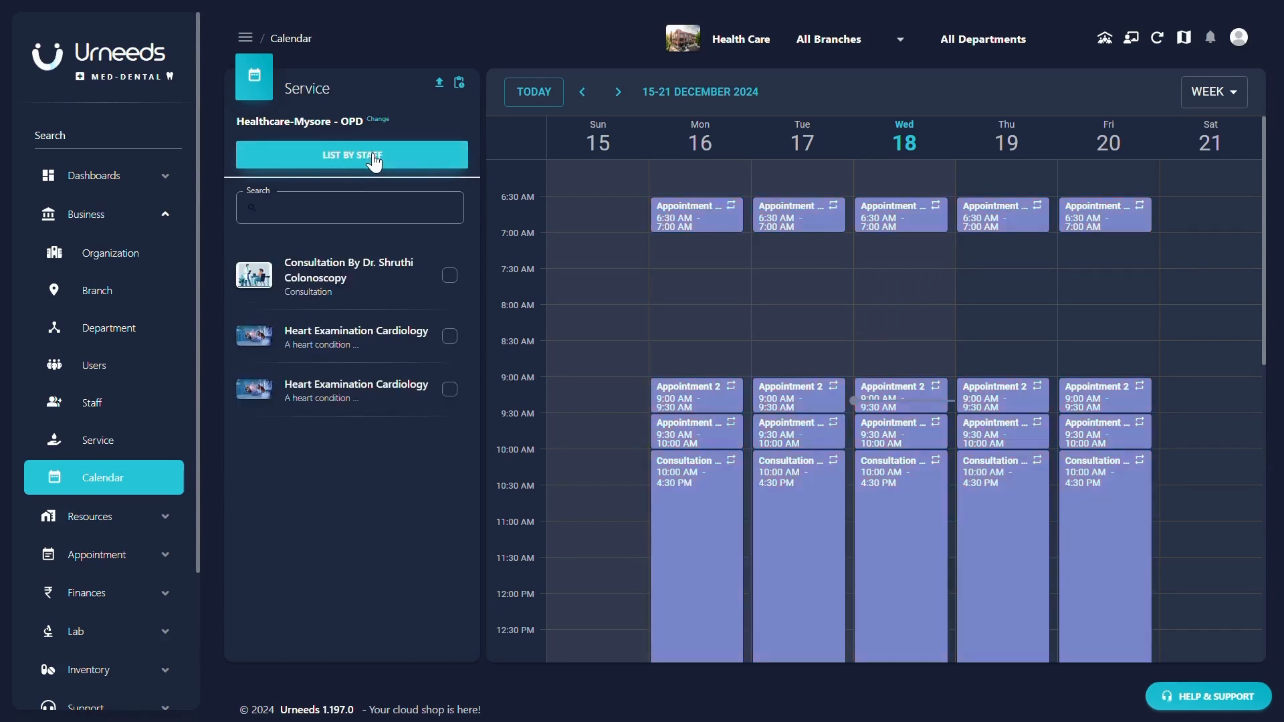
left_click(635, 291)
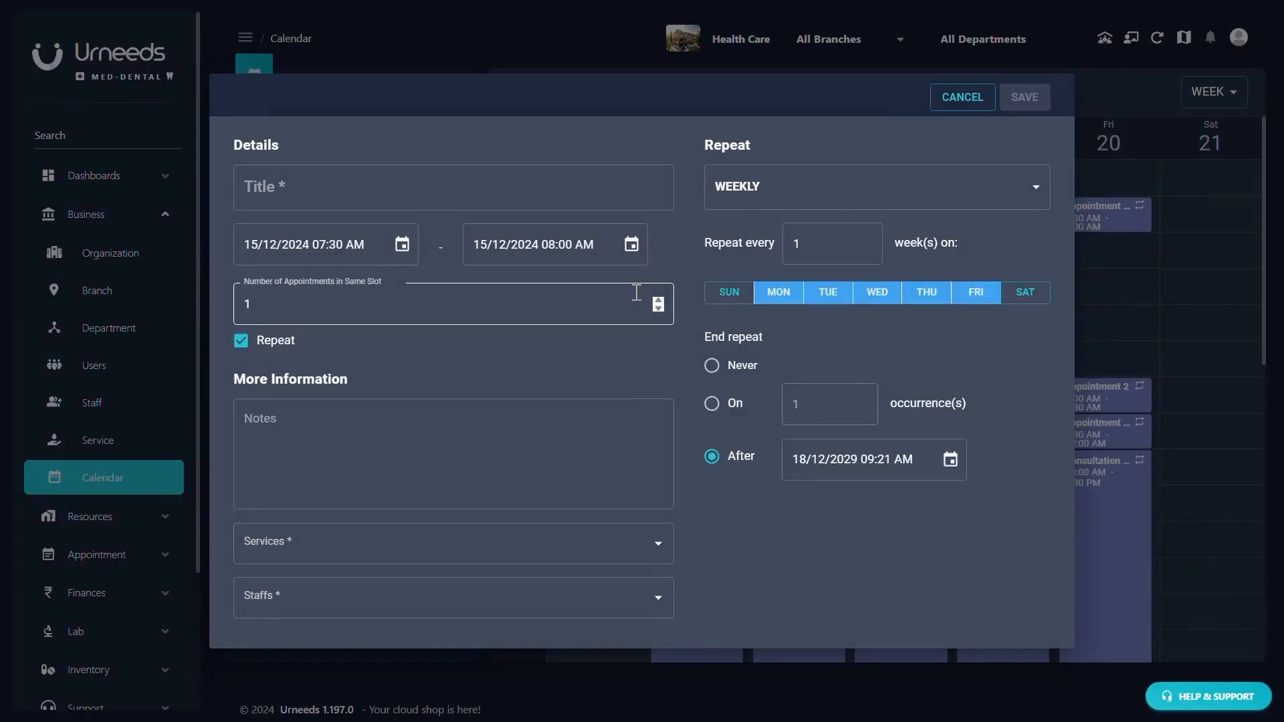
- Create an entry in the Sunday 15 December 7:30 AM slot titled 'New Availability'
left_click(407, 179)
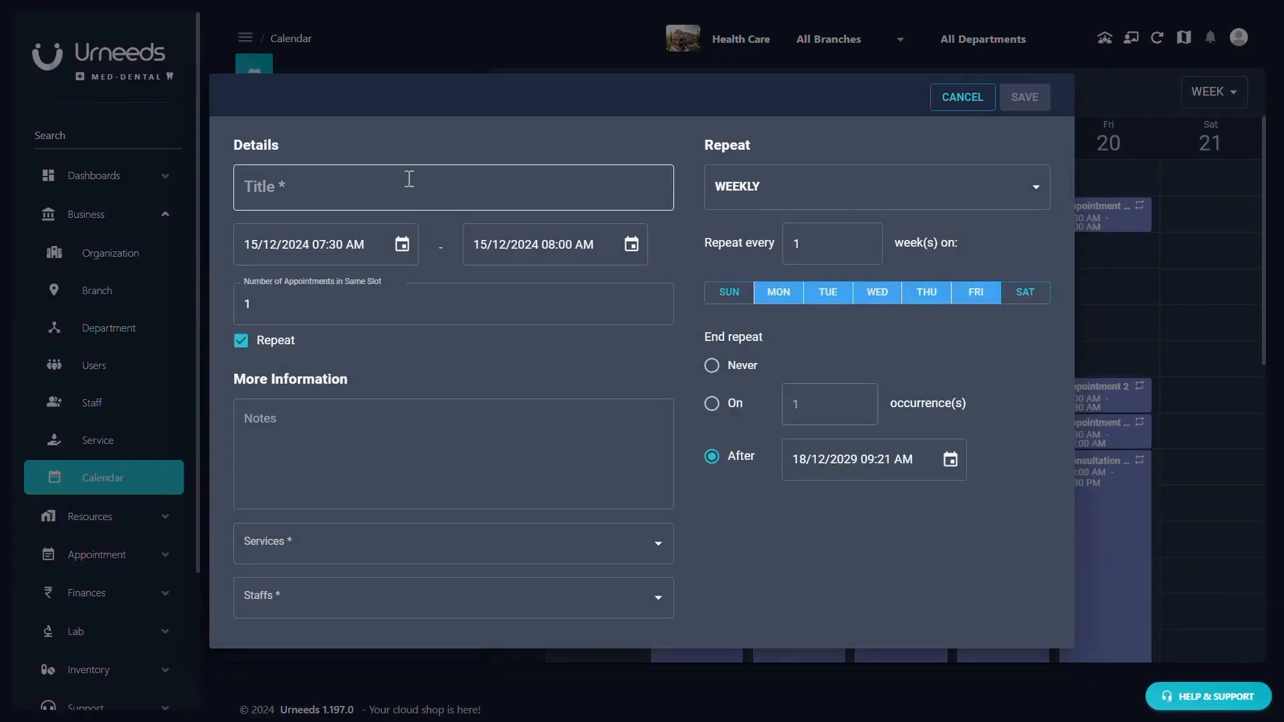
type("Appoint")
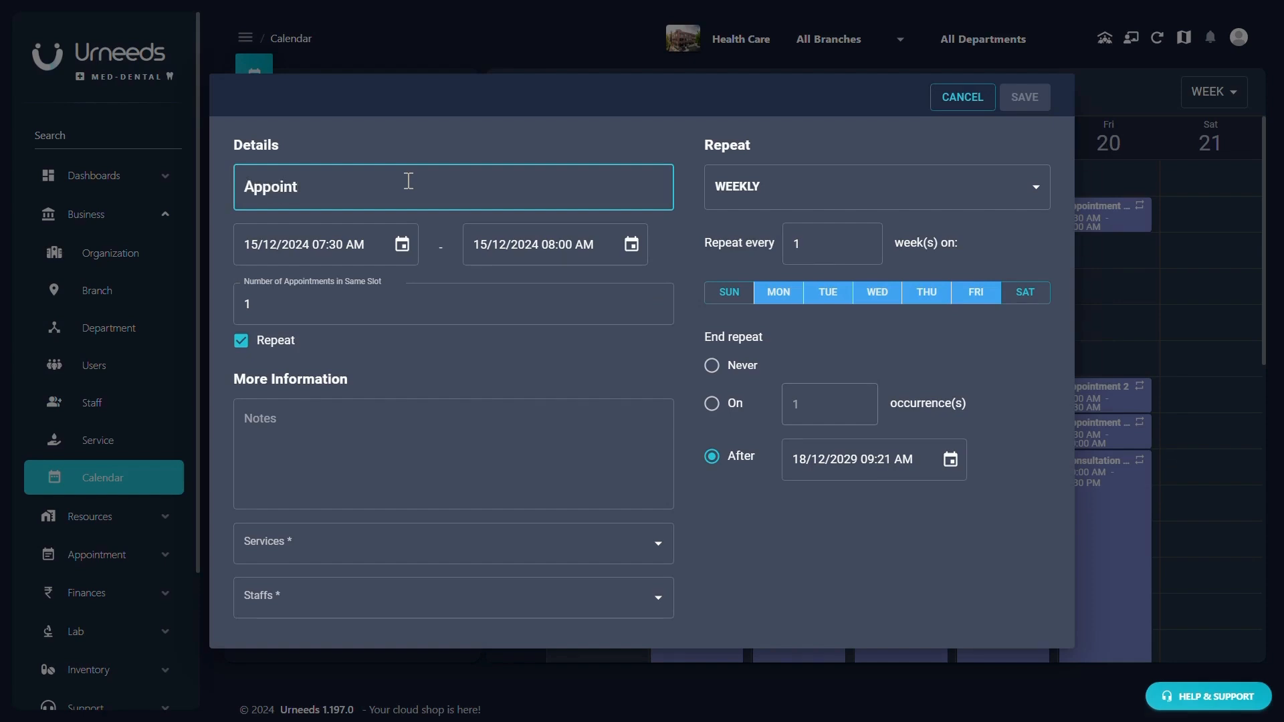
key("BackSpace")
key("BackSpace")
key("BackSpace")
key("BackSpace")
key("BackSpace")
key("BackSpace")
key("BackSpace")
type("Newe")
key("BackSpace")
type("Availability")
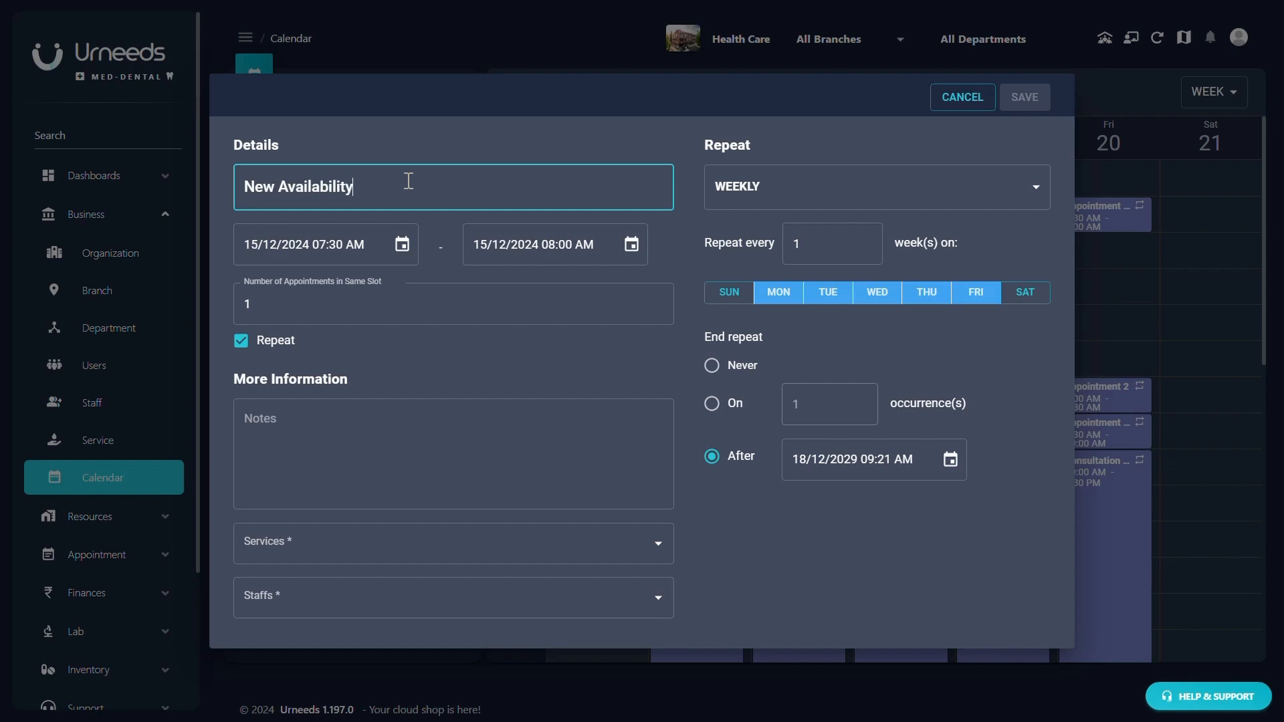
- Set the availability start to 18/12/2024 at 10:24 AM
left_click(401, 246)
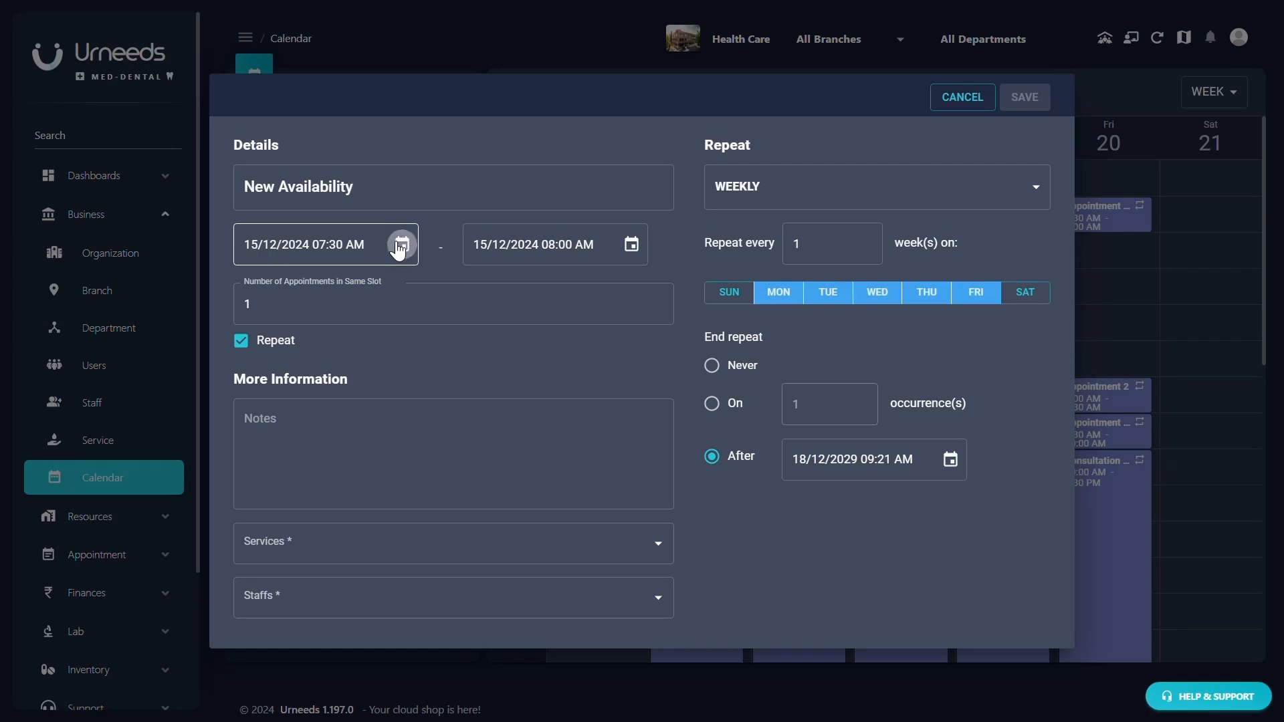
left_click(402, 246)
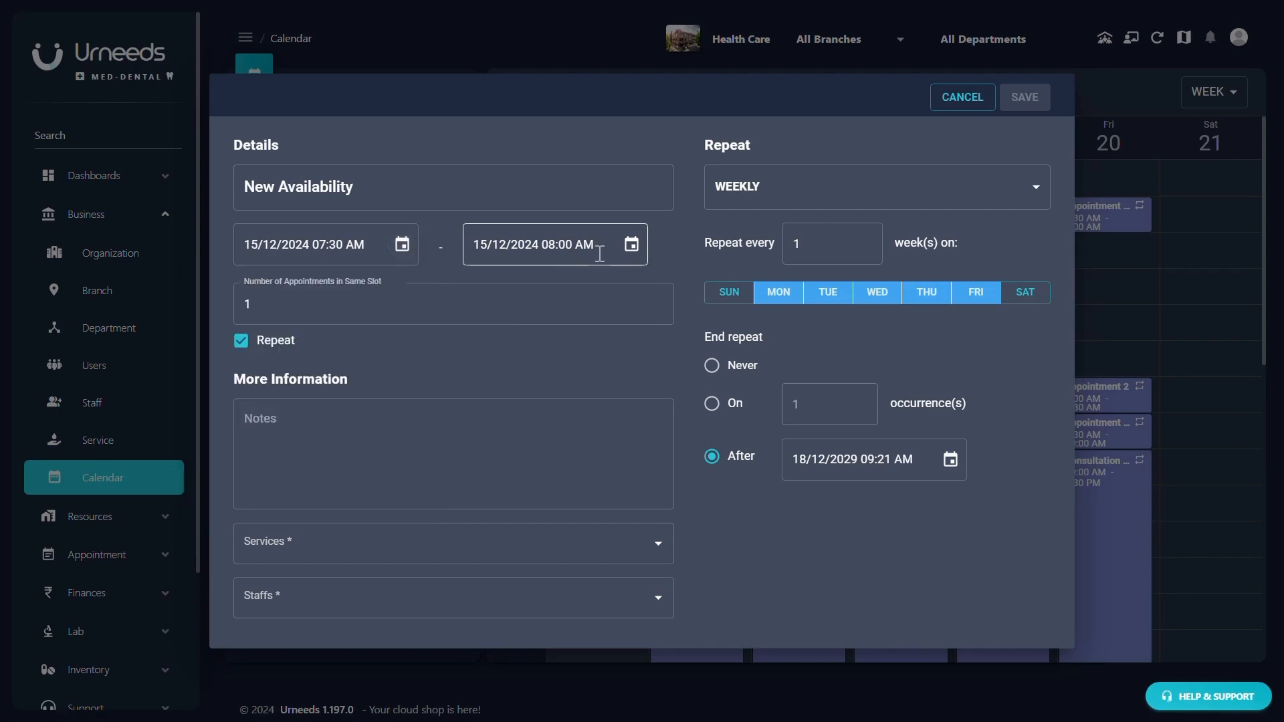
left_click(405, 248)
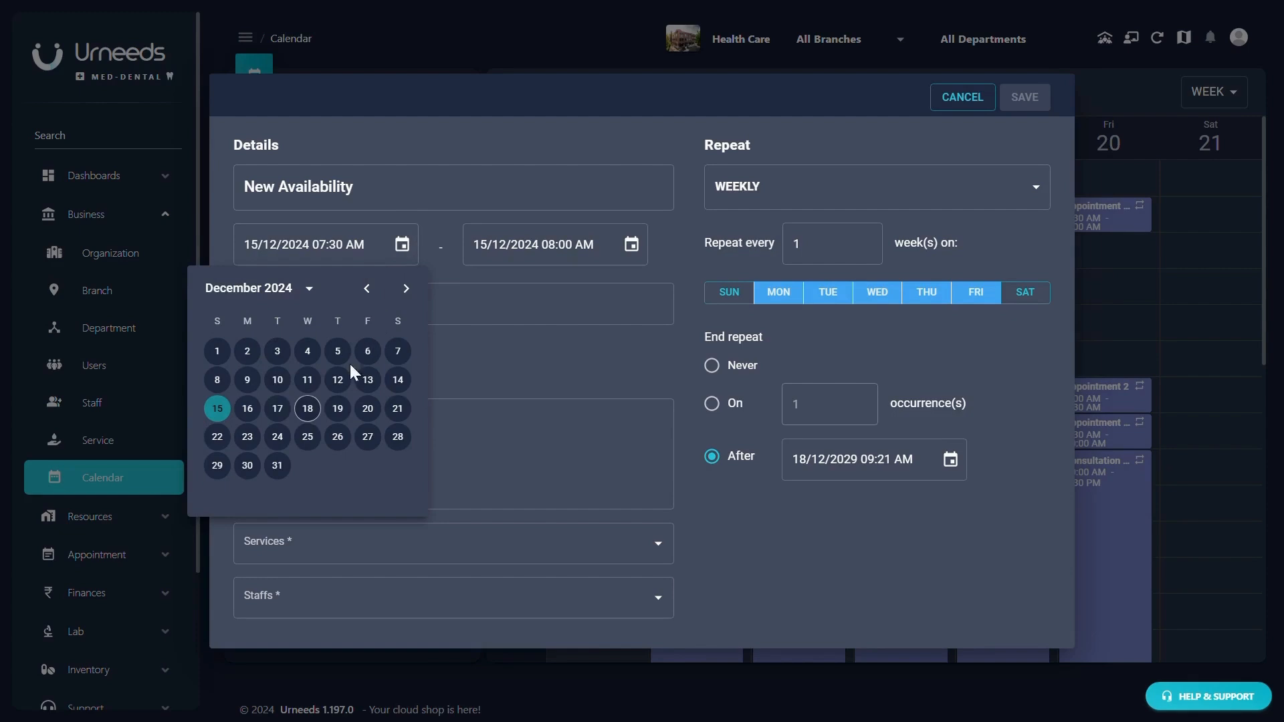
left_click(310, 411)
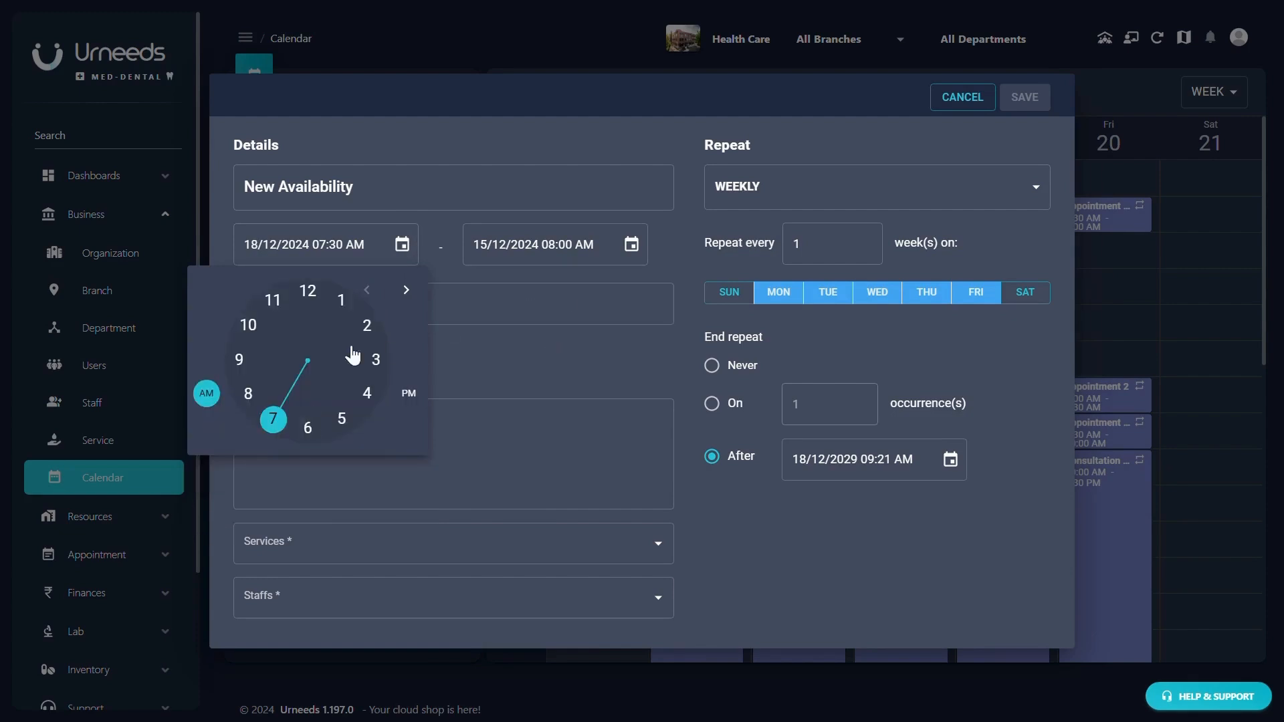
left_click(247, 315)
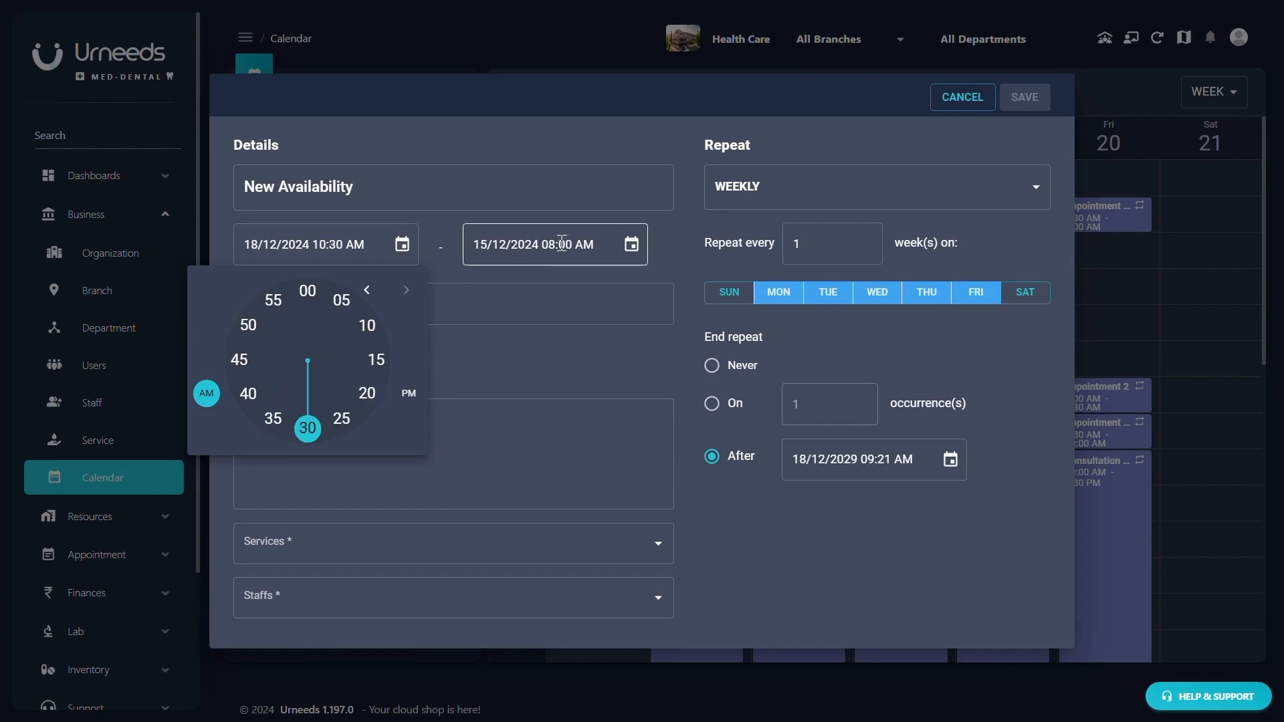
left_click(342, 418)
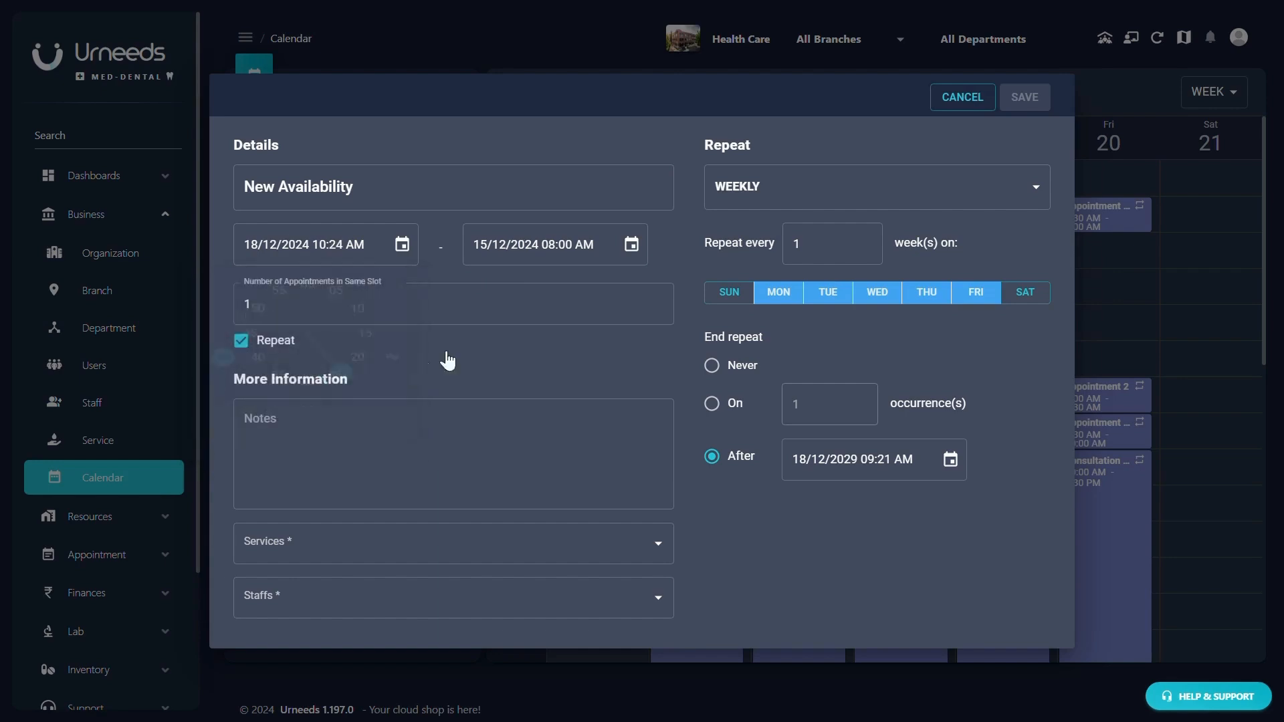
- Set the availability end to 18/12/2024 at 12:01 AM
left_click(631, 244)
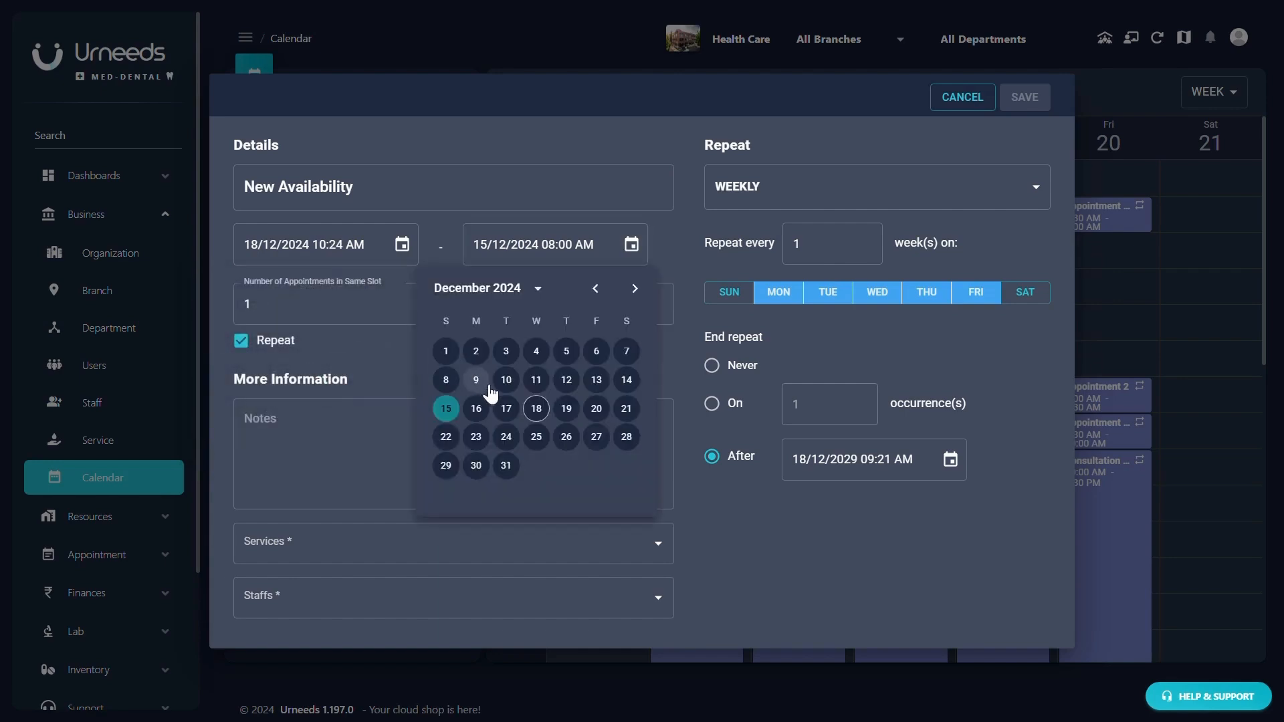
left_click(533, 419)
left_click(529, 292)
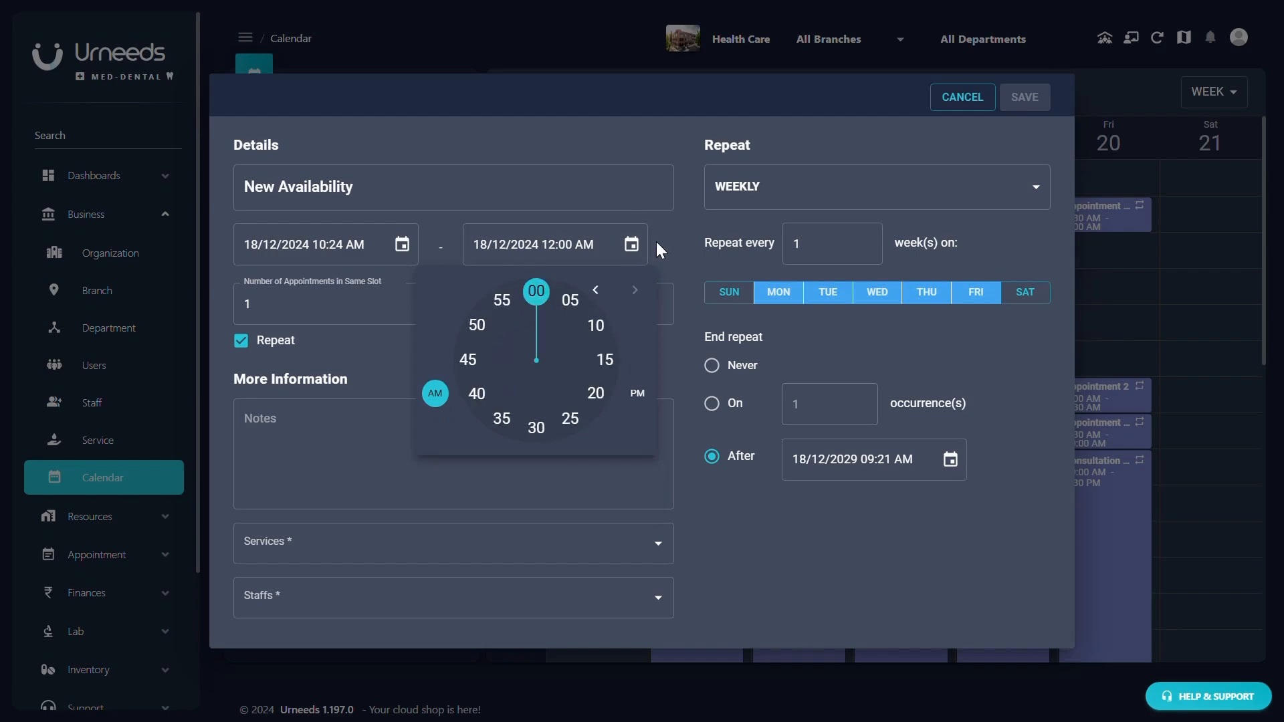
left_click(543, 278)
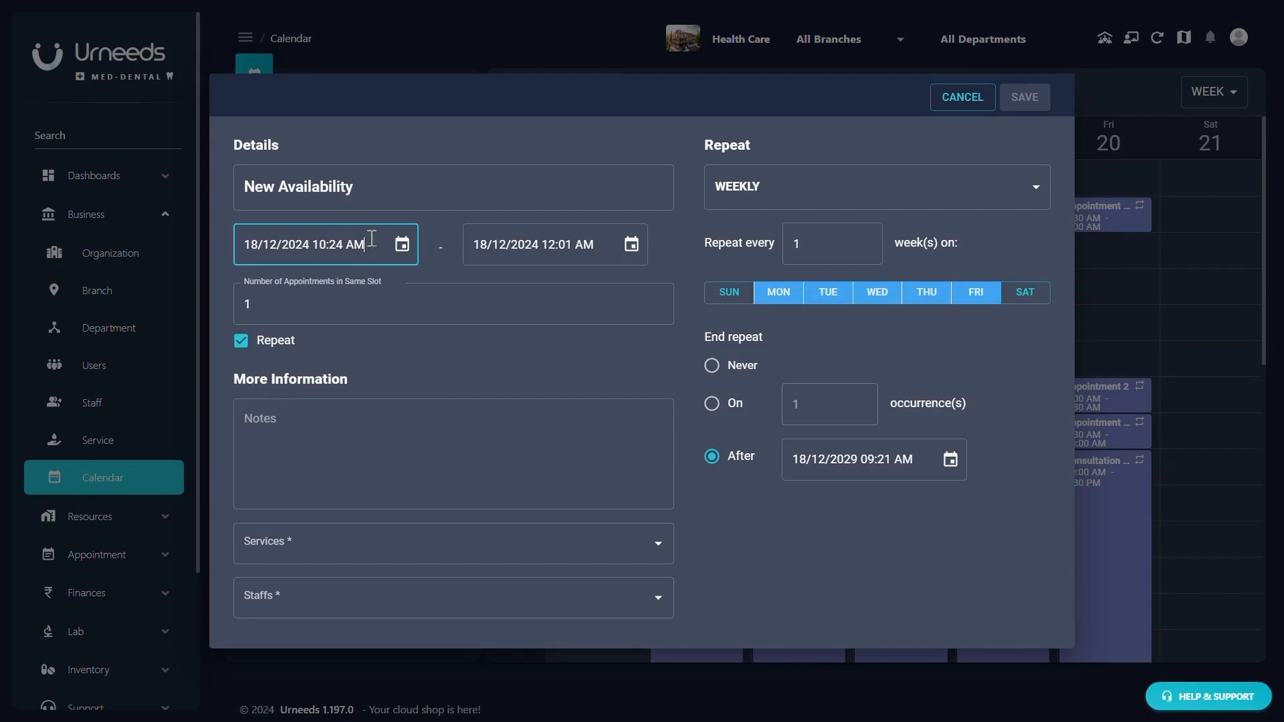
left_click(292, 314)
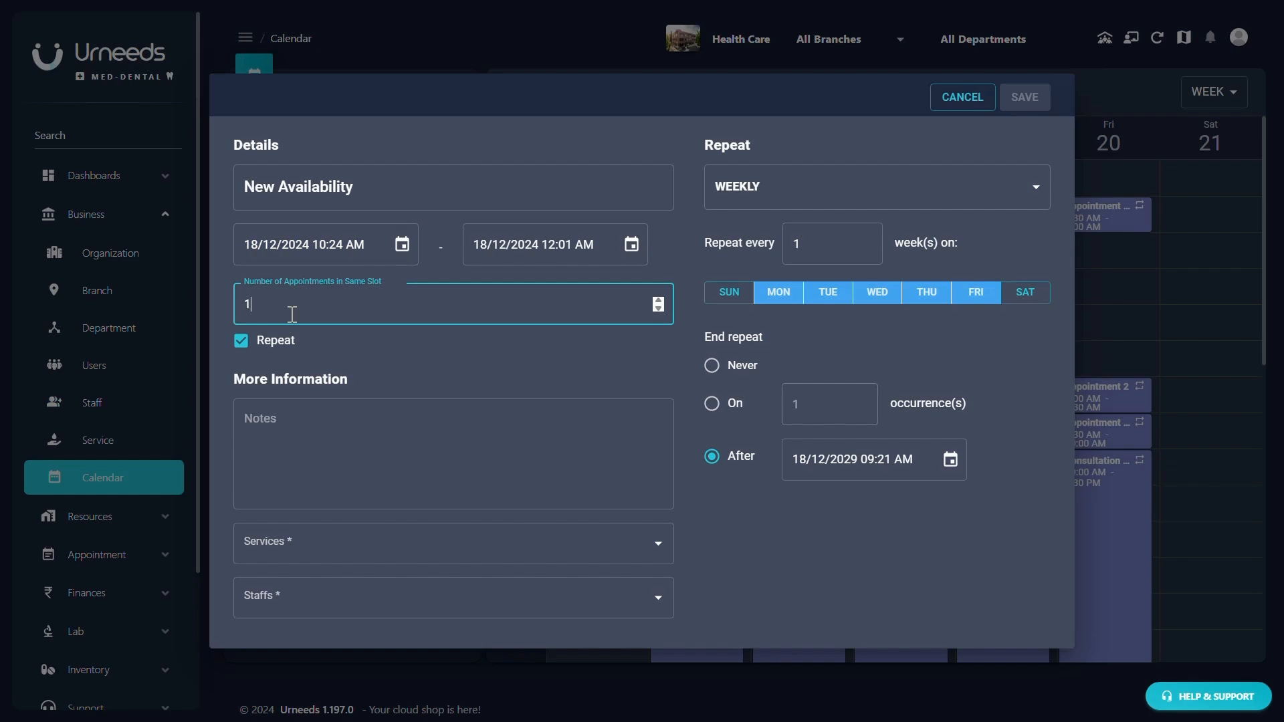
- Allow 12 per slot, turn off repeat, note 'New availability is being created', add Heart Examination Cardiology
type("2")
left_click(240, 340)
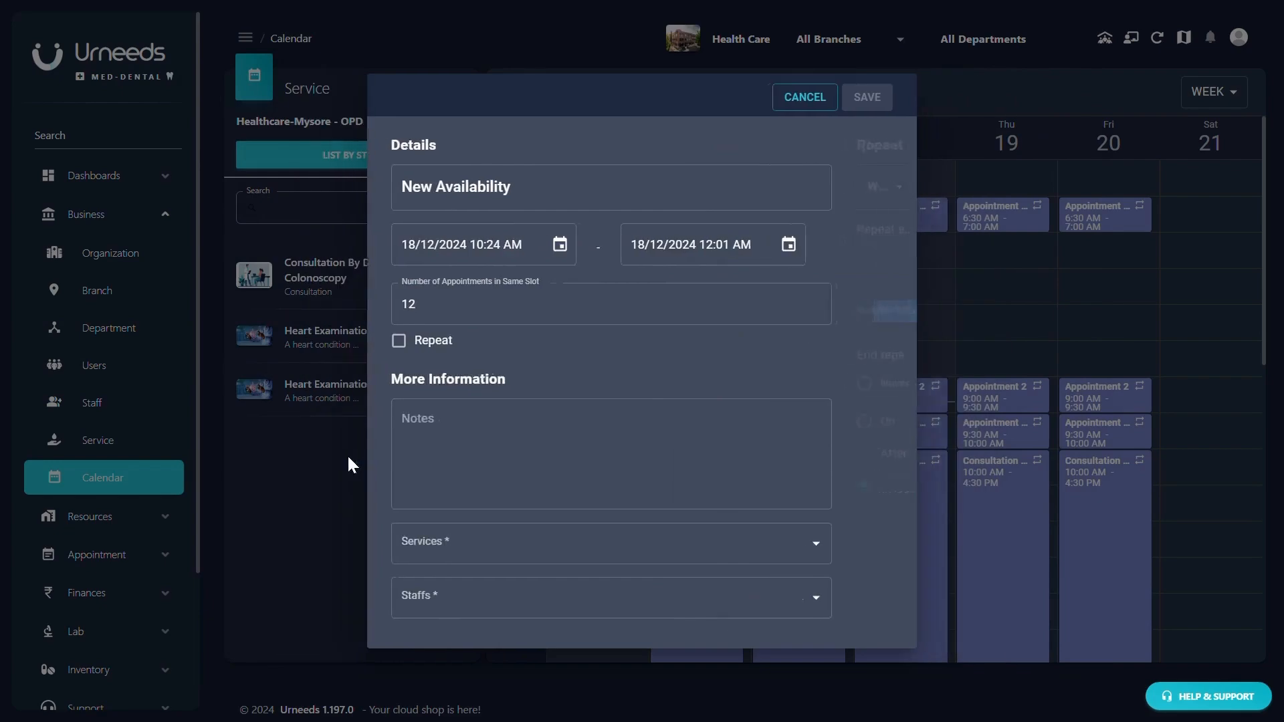
left_click(530, 447)
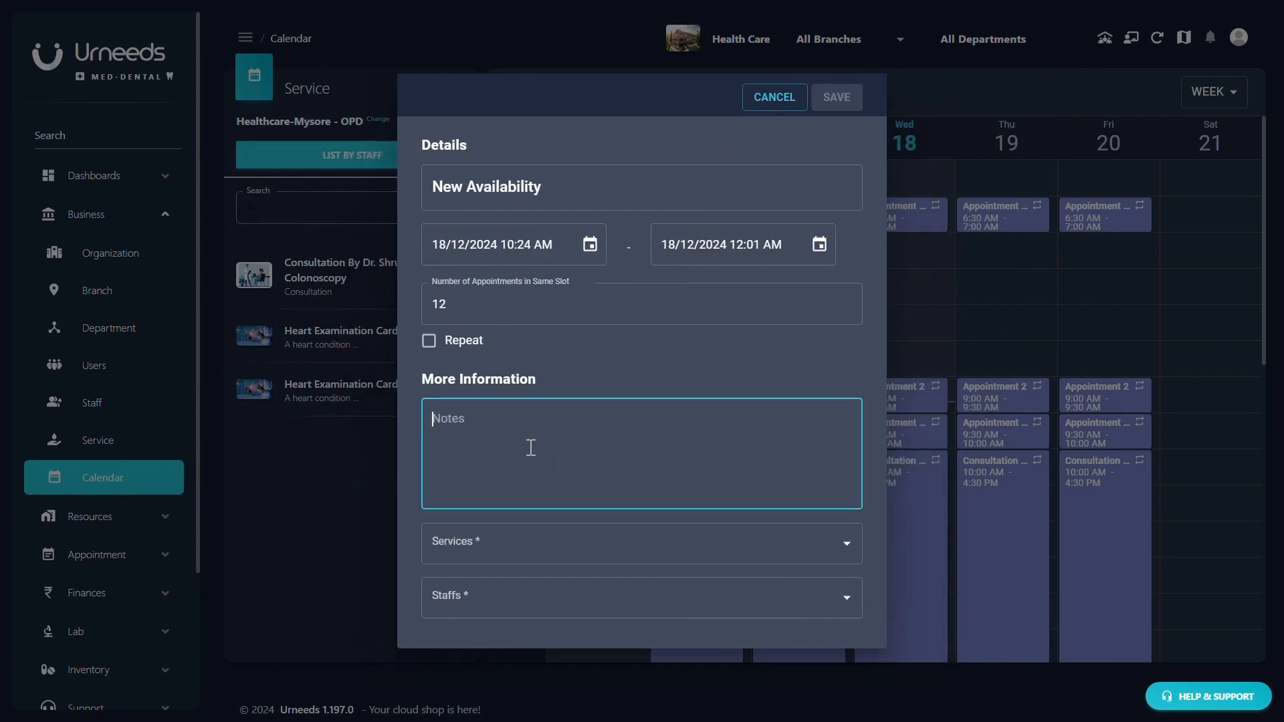
type("New availability is bein")
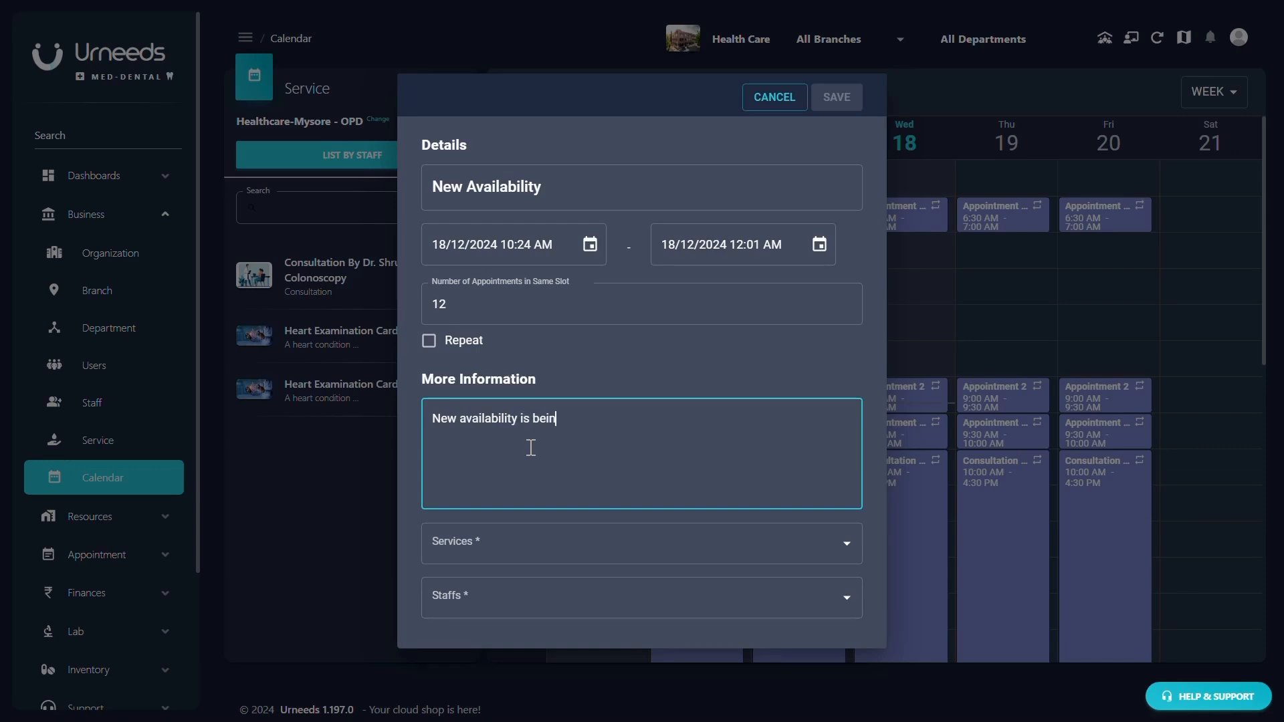
type("g created")
left_click(501, 529)
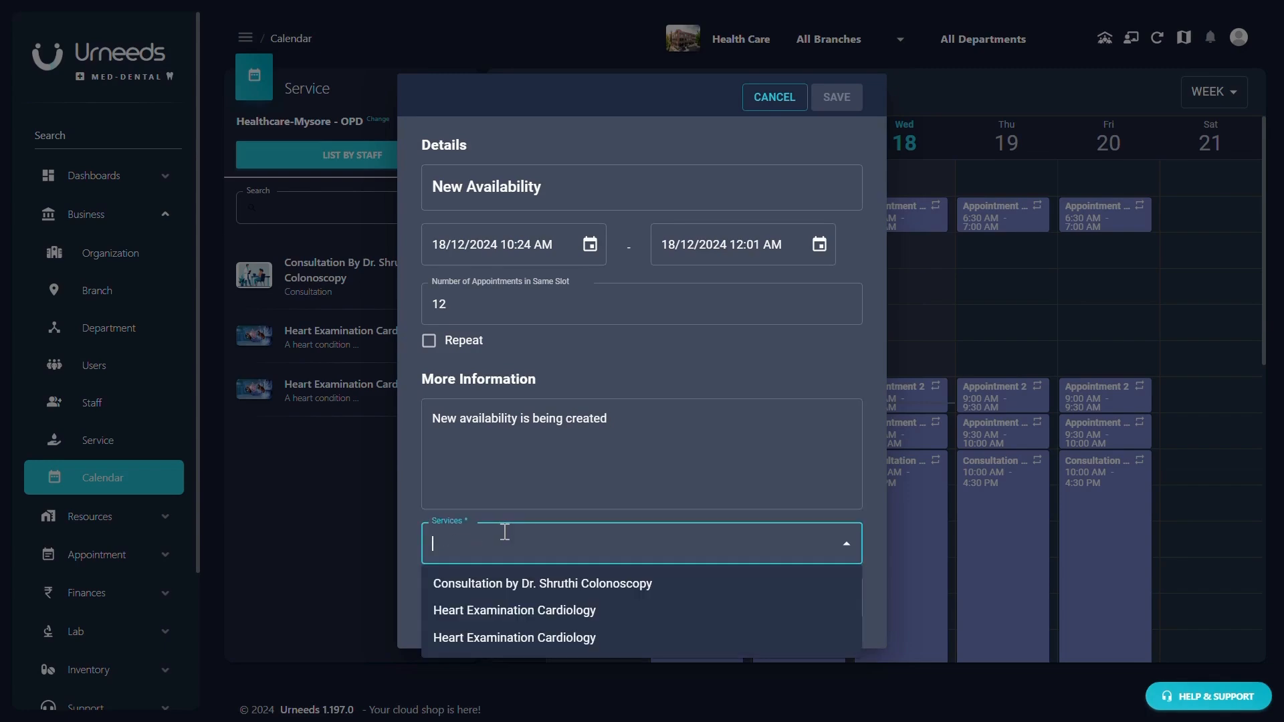
left_click(539, 609)
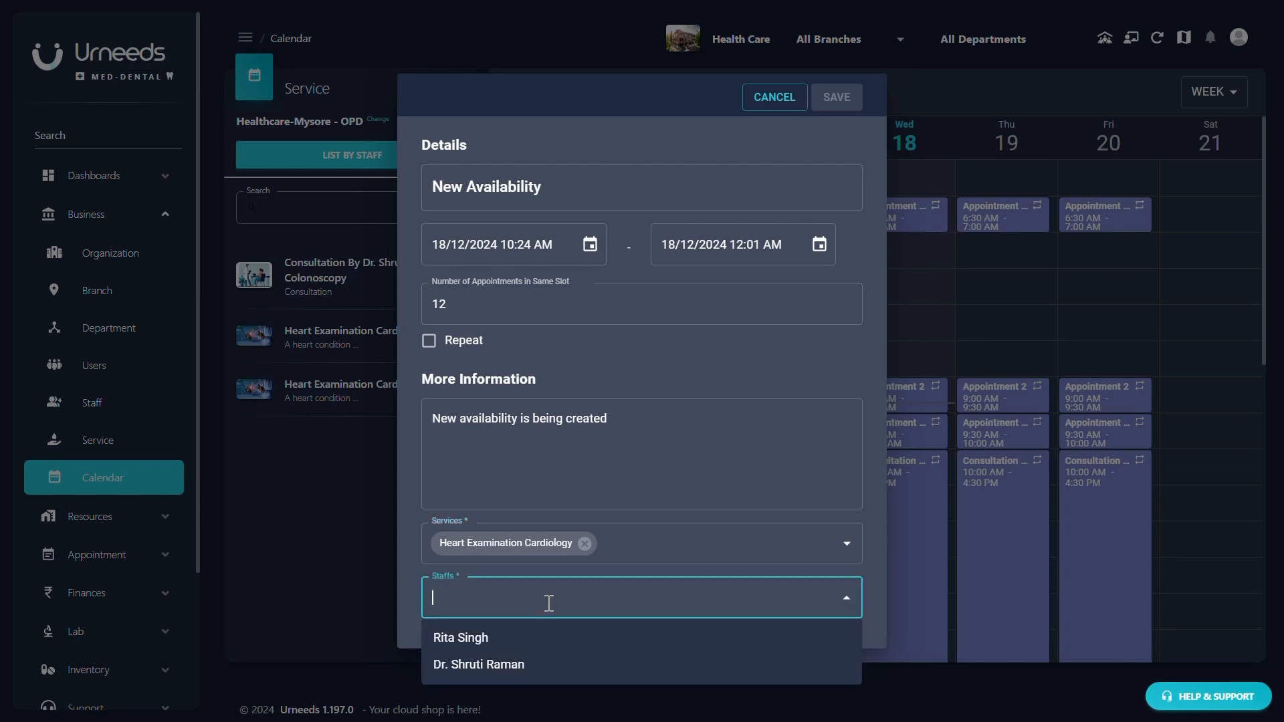
- Assign the first listed staff member and turn repeat back on, every 3 days
left_click(495, 637)
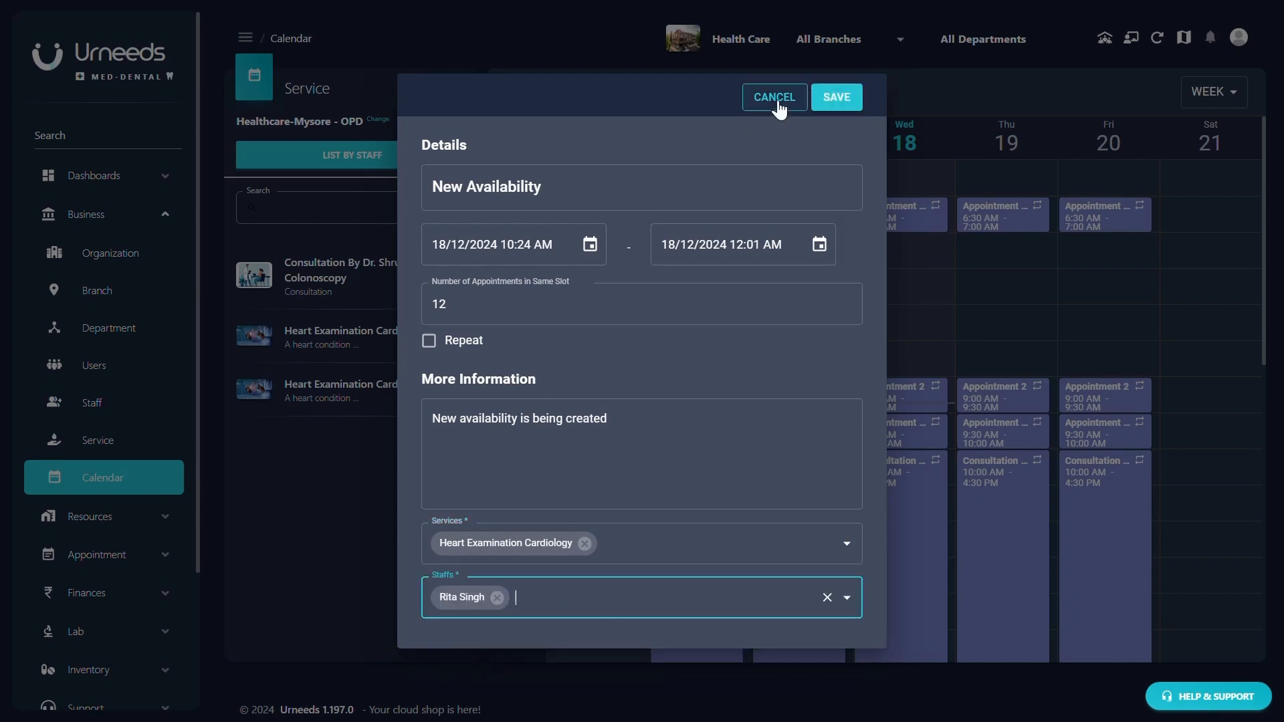
left_click(429, 341)
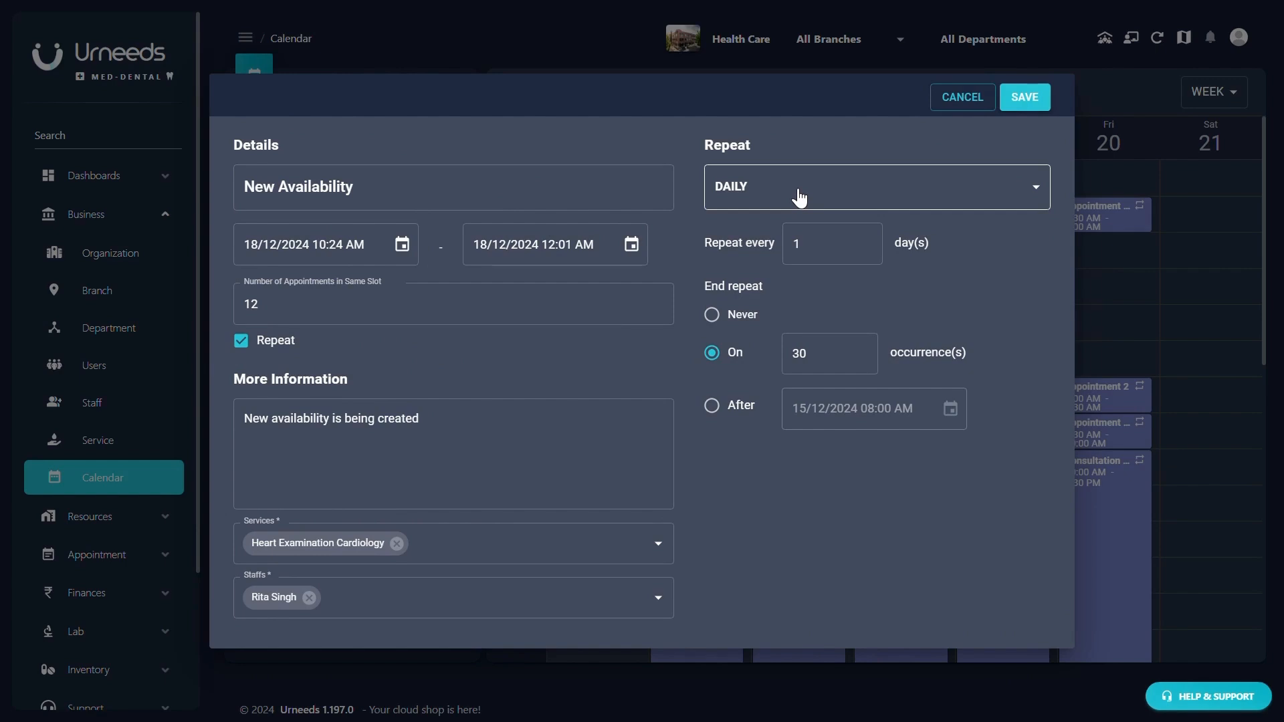
left_click(808, 244)
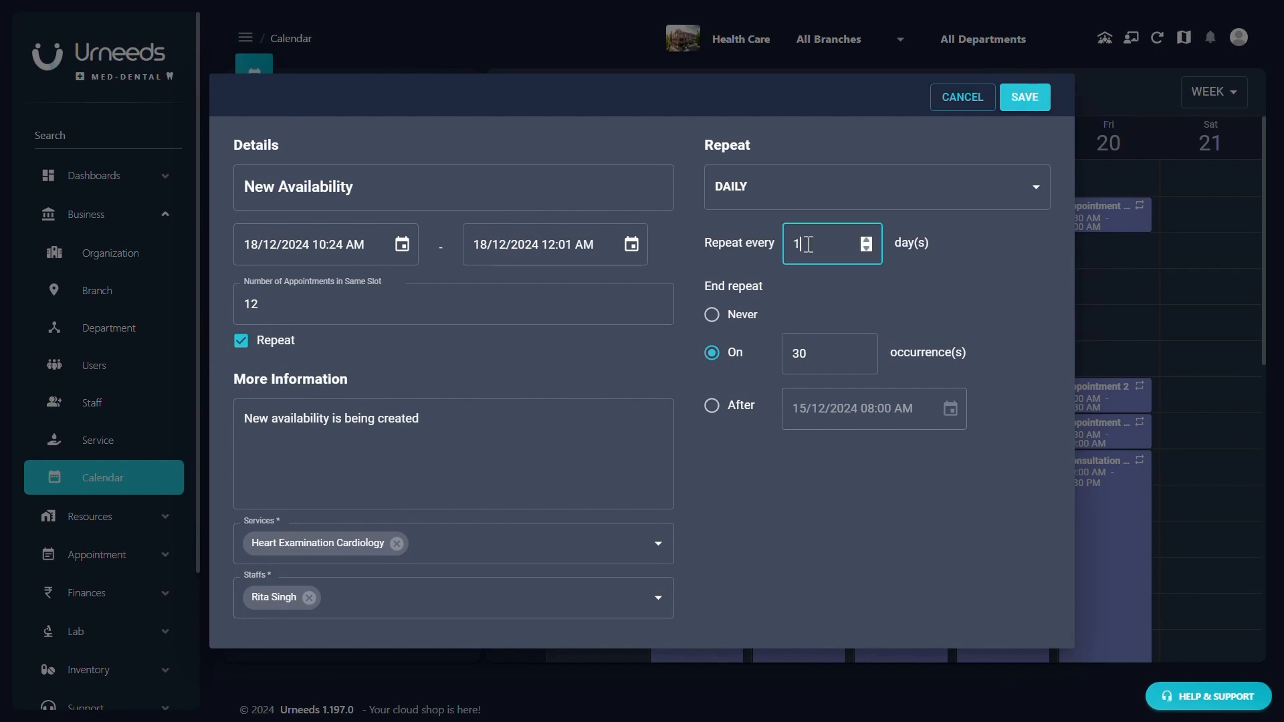
double_click(866, 241)
- Make the daily repetition end after 28 occurrences
left_click(729, 324)
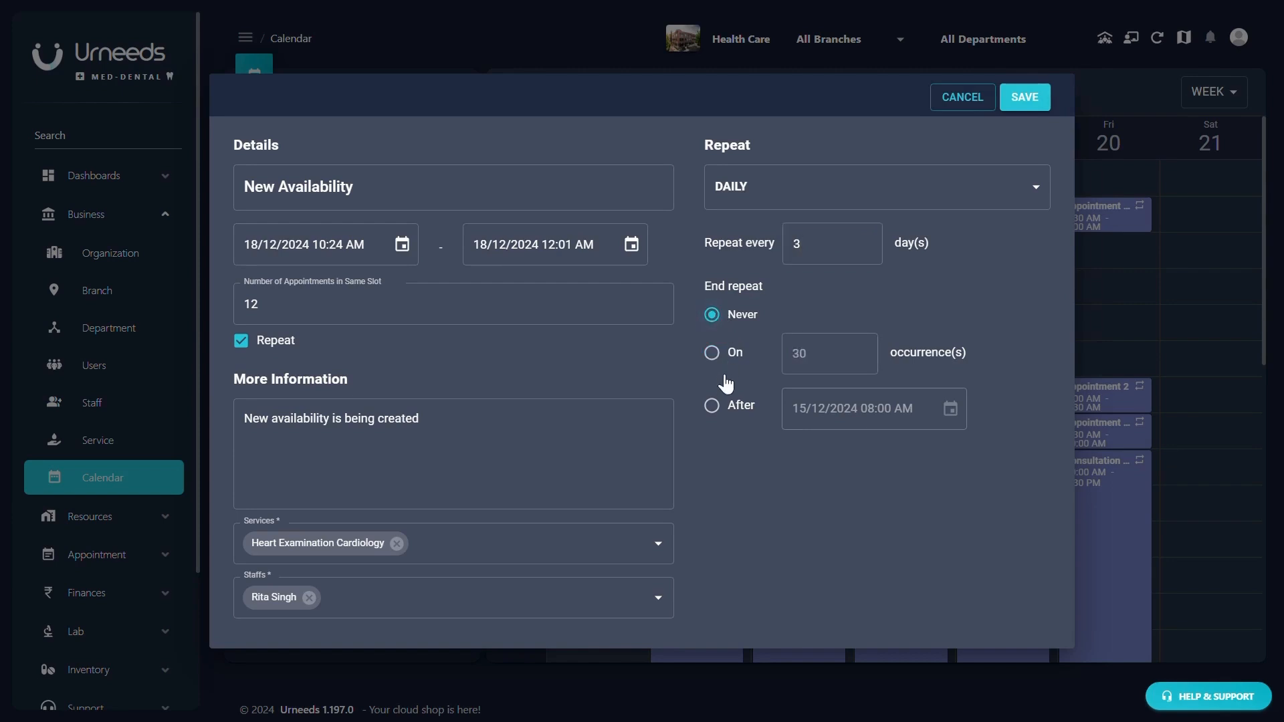
left_click(714, 355)
left_click(836, 363)
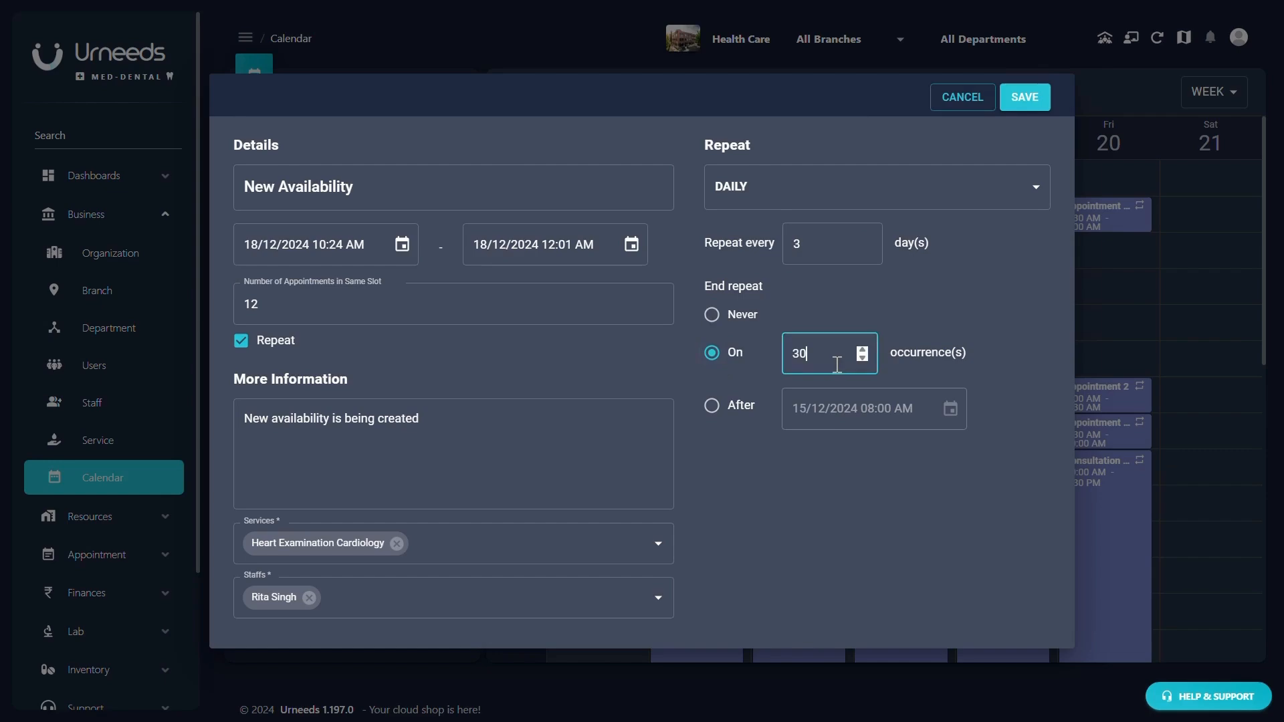
double_click(866, 358)
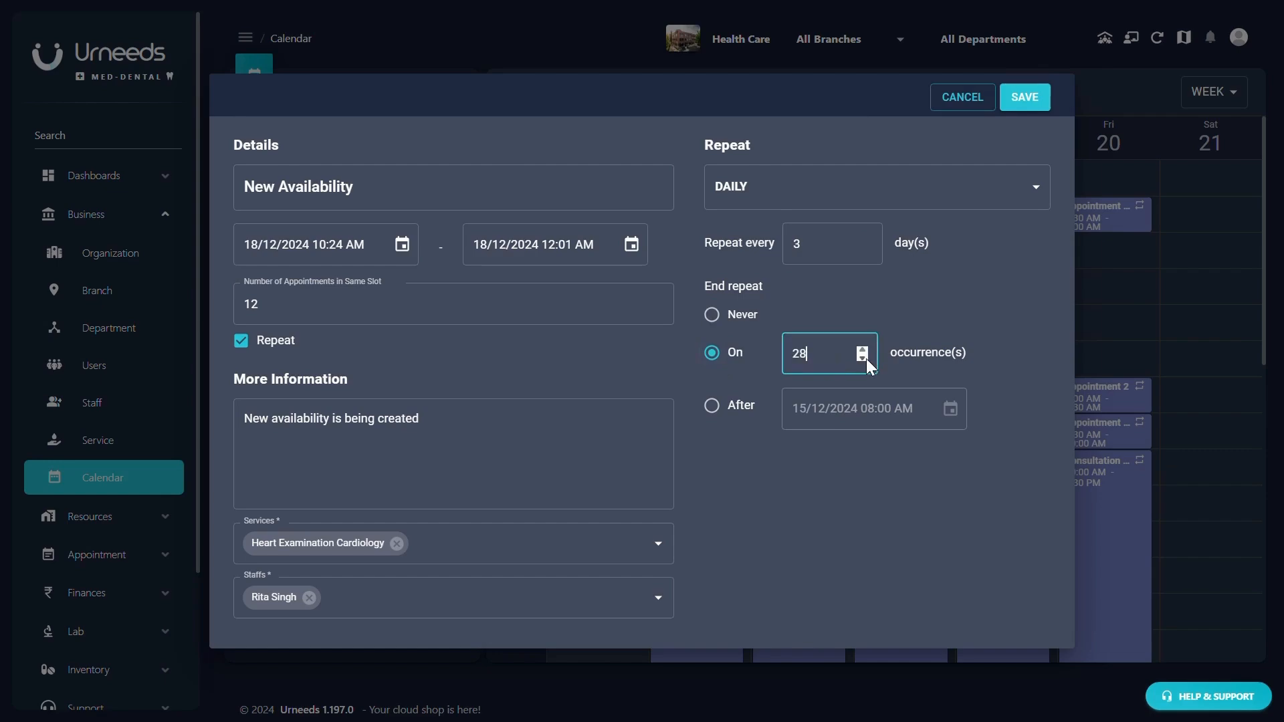
left_click(711, 405)
left_click(952, 425)
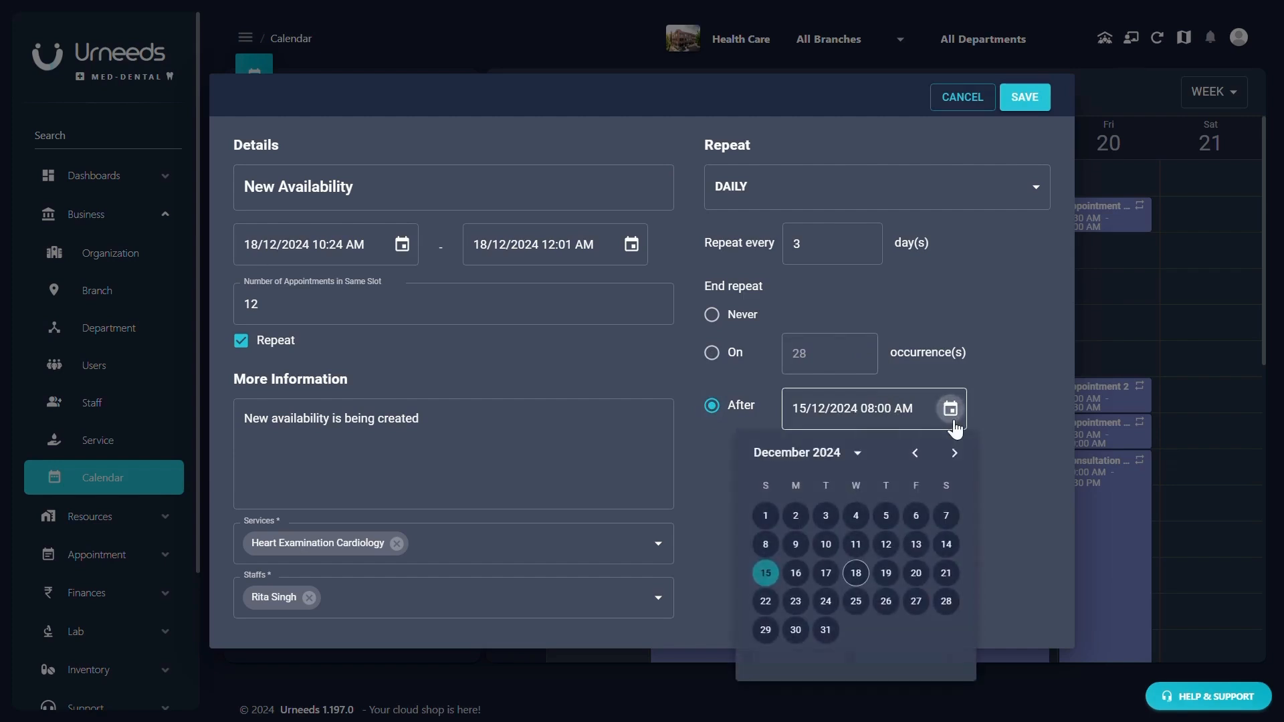
left_click(1003, 372)
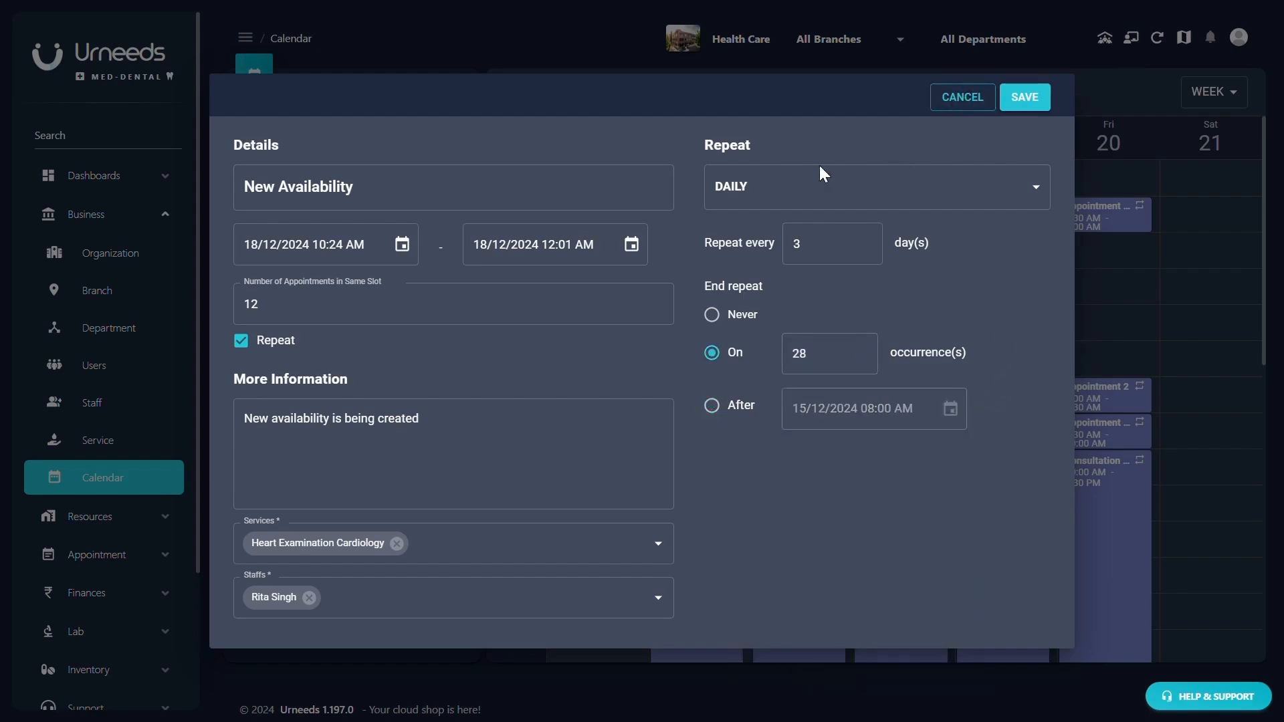
left_click(782, 185)
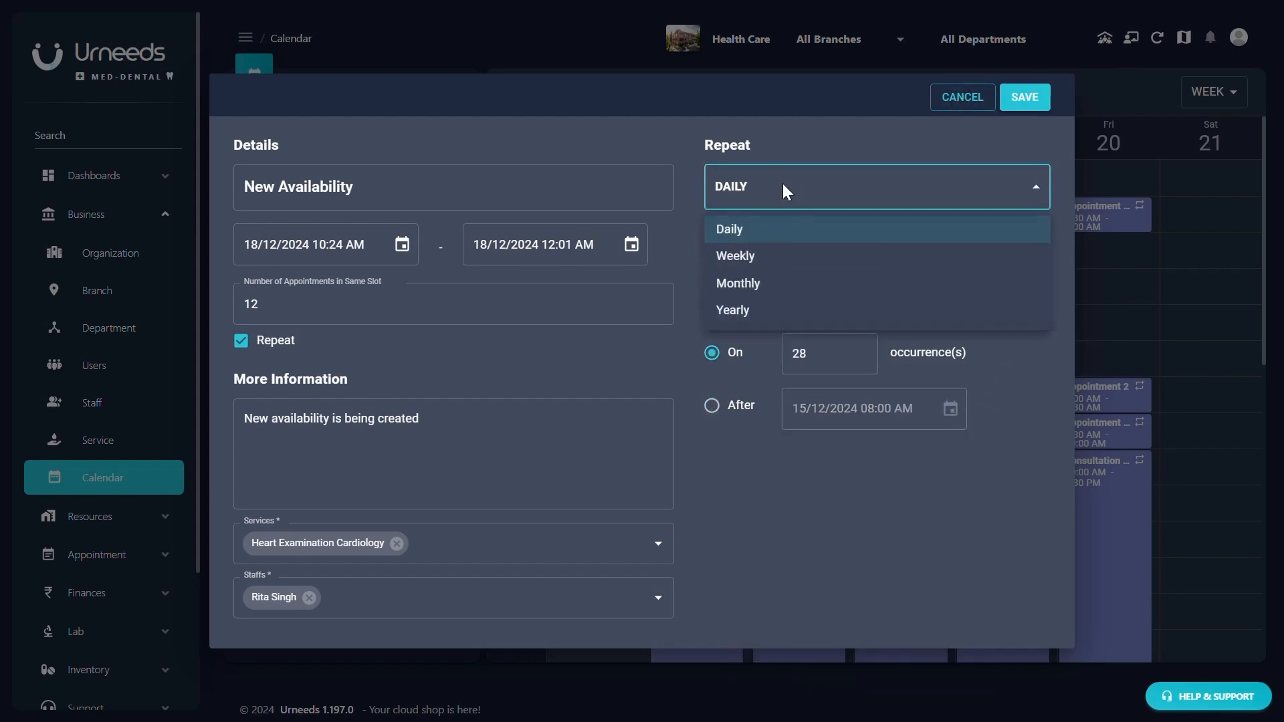
- Repeat the availability weekly every 2 weeks on Monday through Friday
left_click(780, 257)
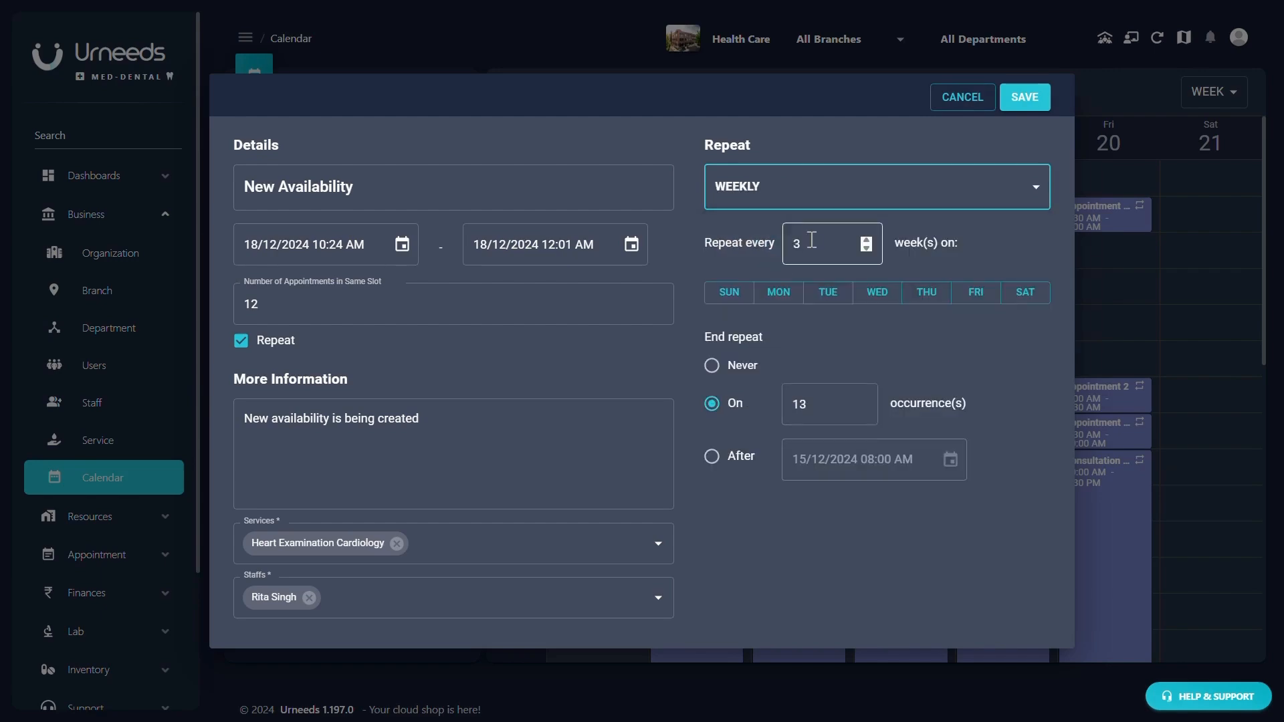
left_click(868, 241)
double_click(865, 249)
left_click(775, 300)
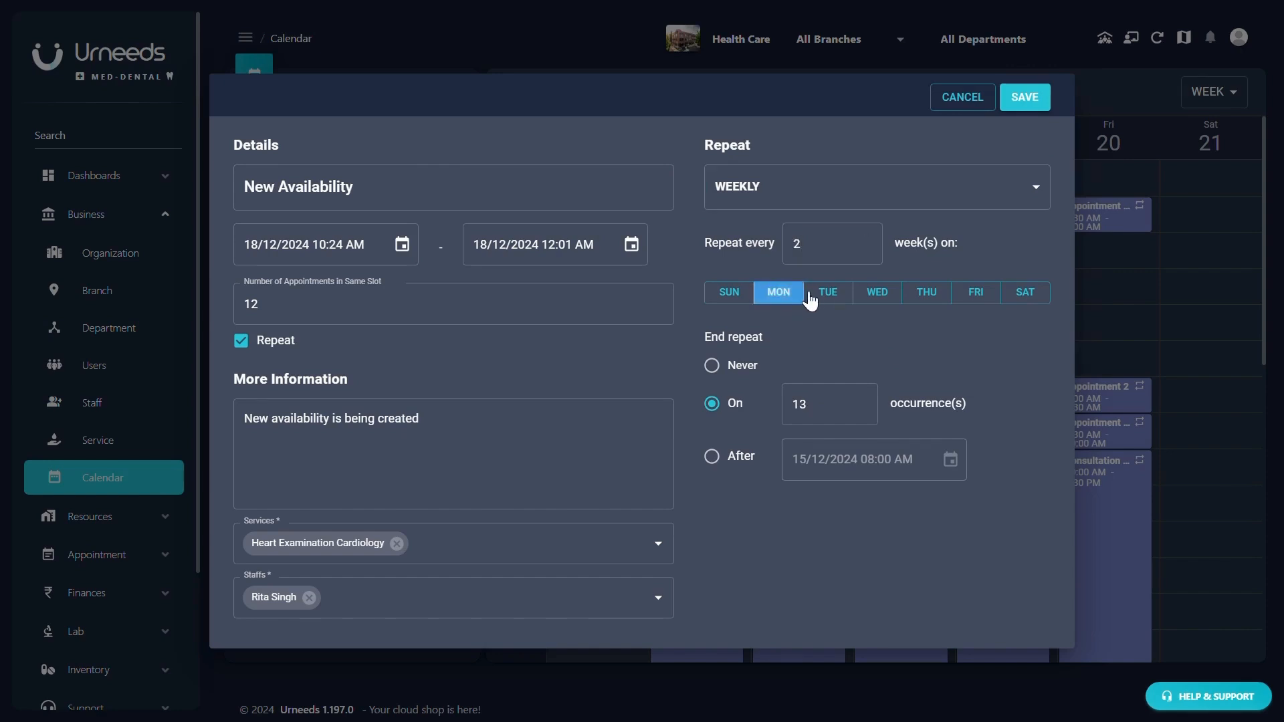
left_click(823, 297)
left_click(874, 295)
left_click(923, 295)
left_click(963, 298)
- End the weekly repeat on 15/12/2024 08:00 AM instead of after occurrences
left_click(711, 365)
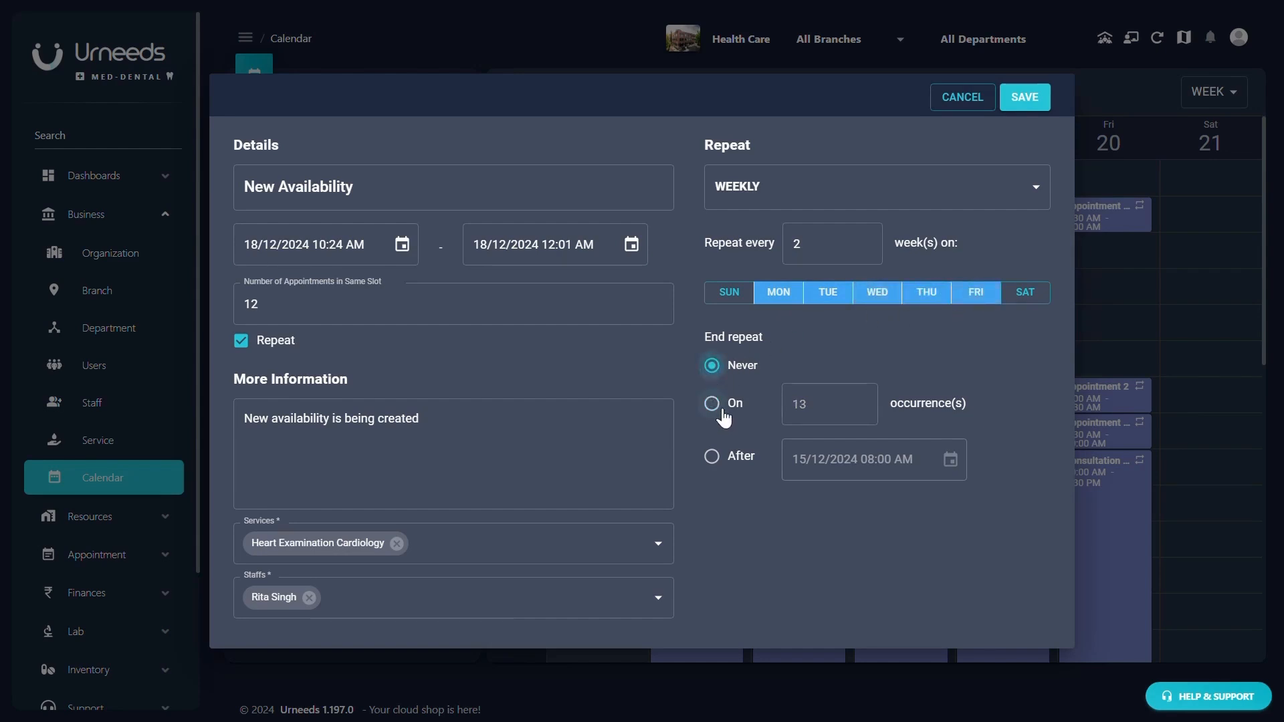
left_click(710, 405)
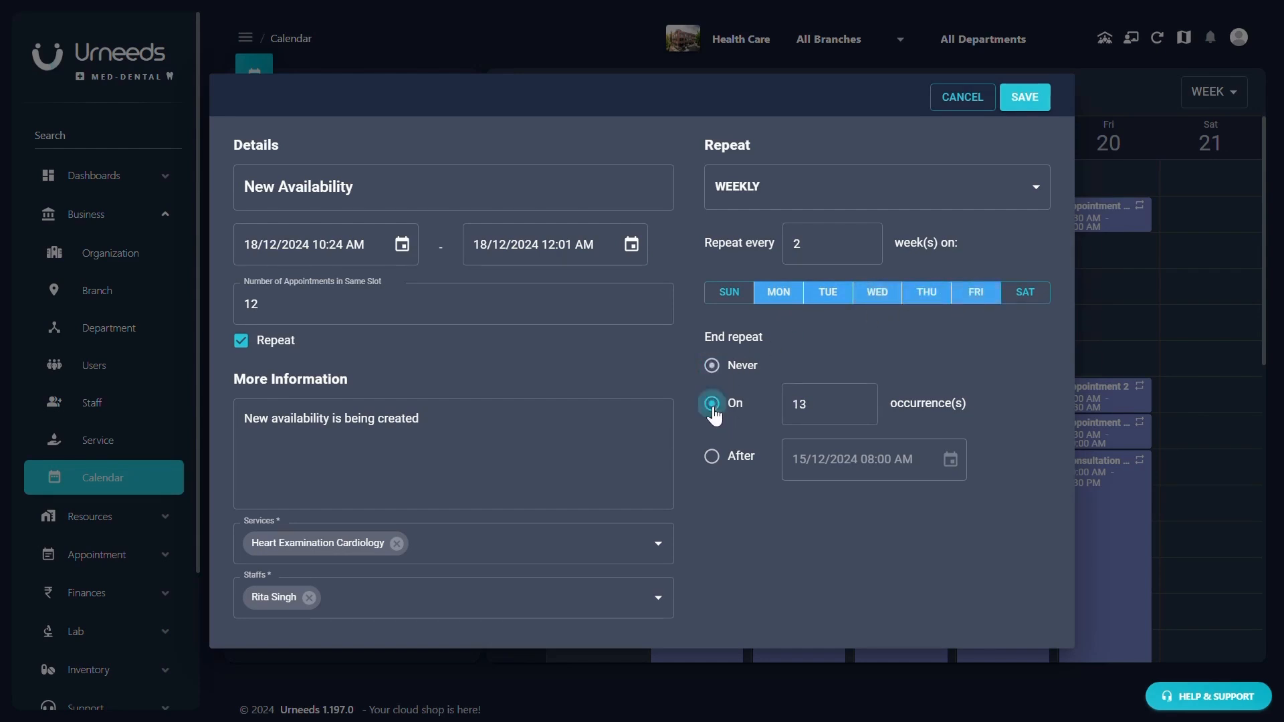
left_click(713, 457)
left_click(869, 202)
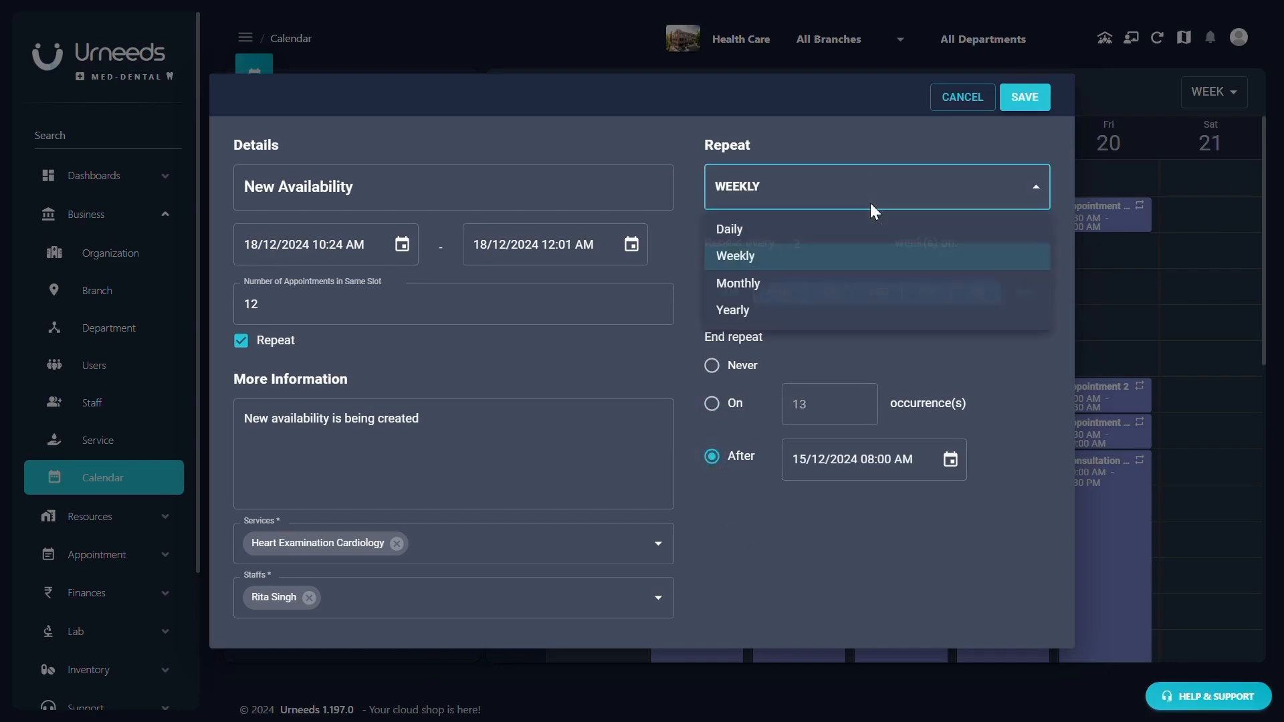
- Repeat the availability monthly every 3 months on the fourth Monday
left_click(746, 294)
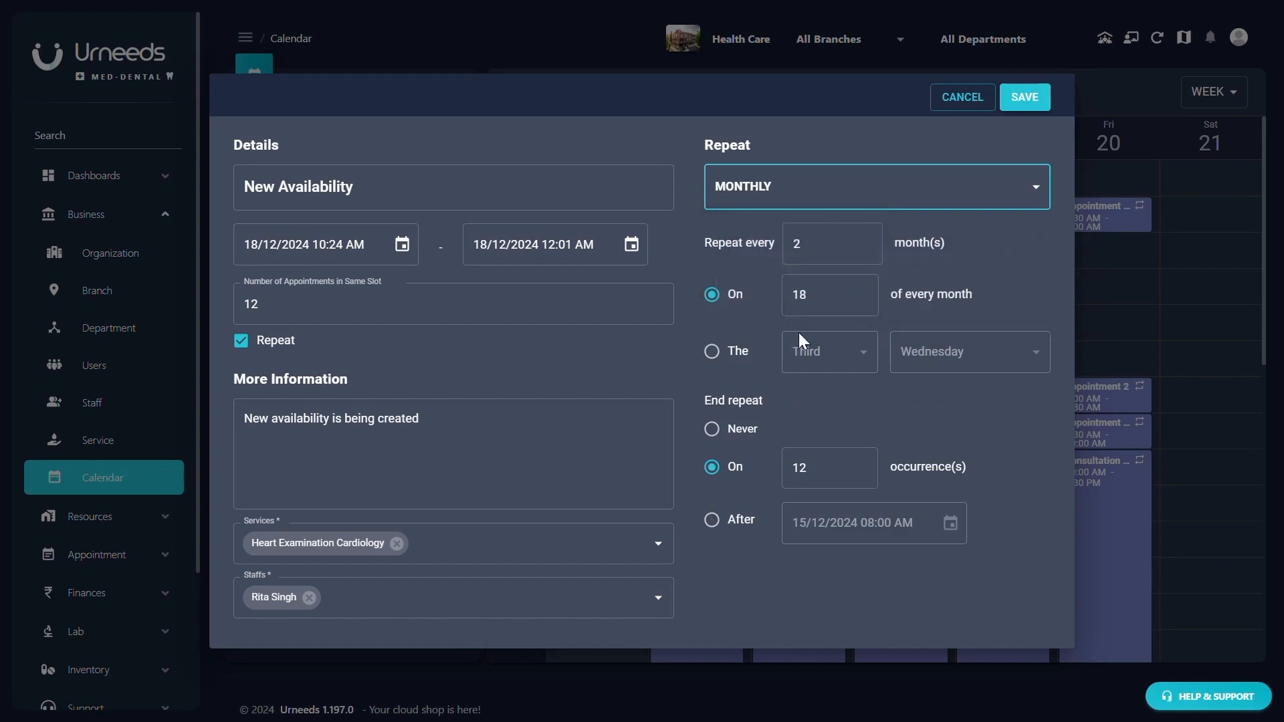
left_click(867, 240)
left_click(831, 290)
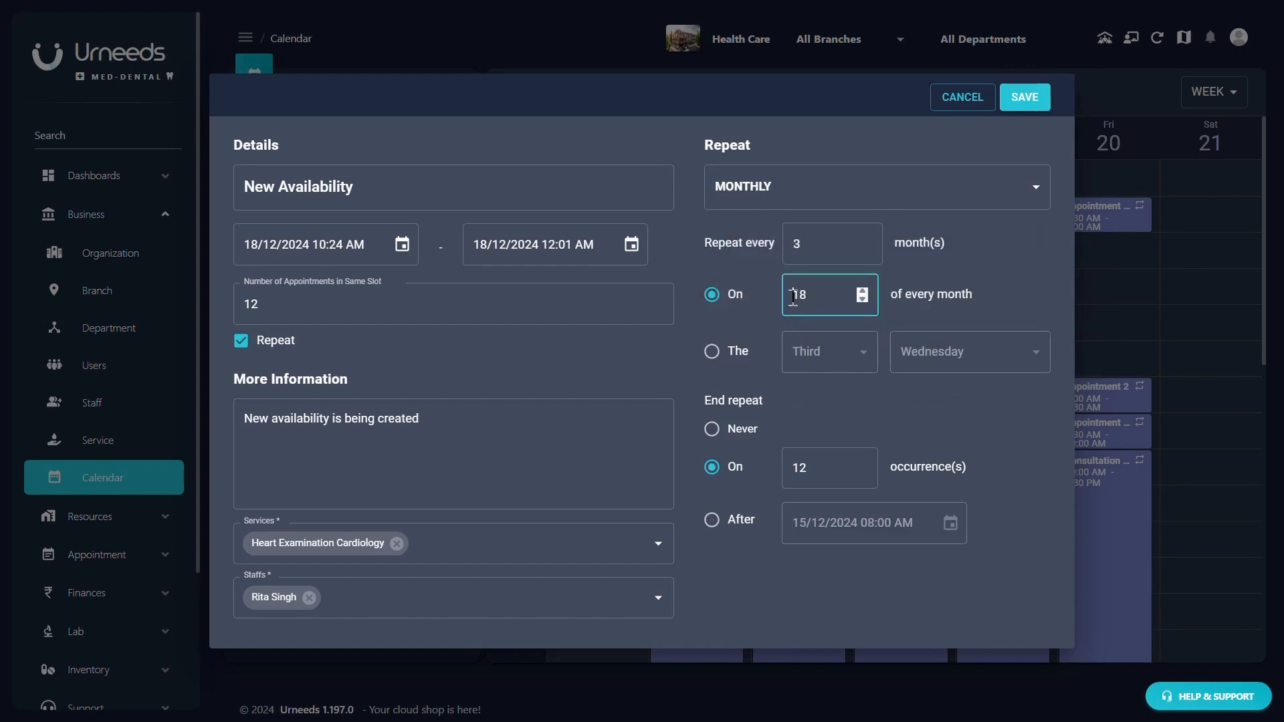
left_click(713, 353)
left_click(811, 351)
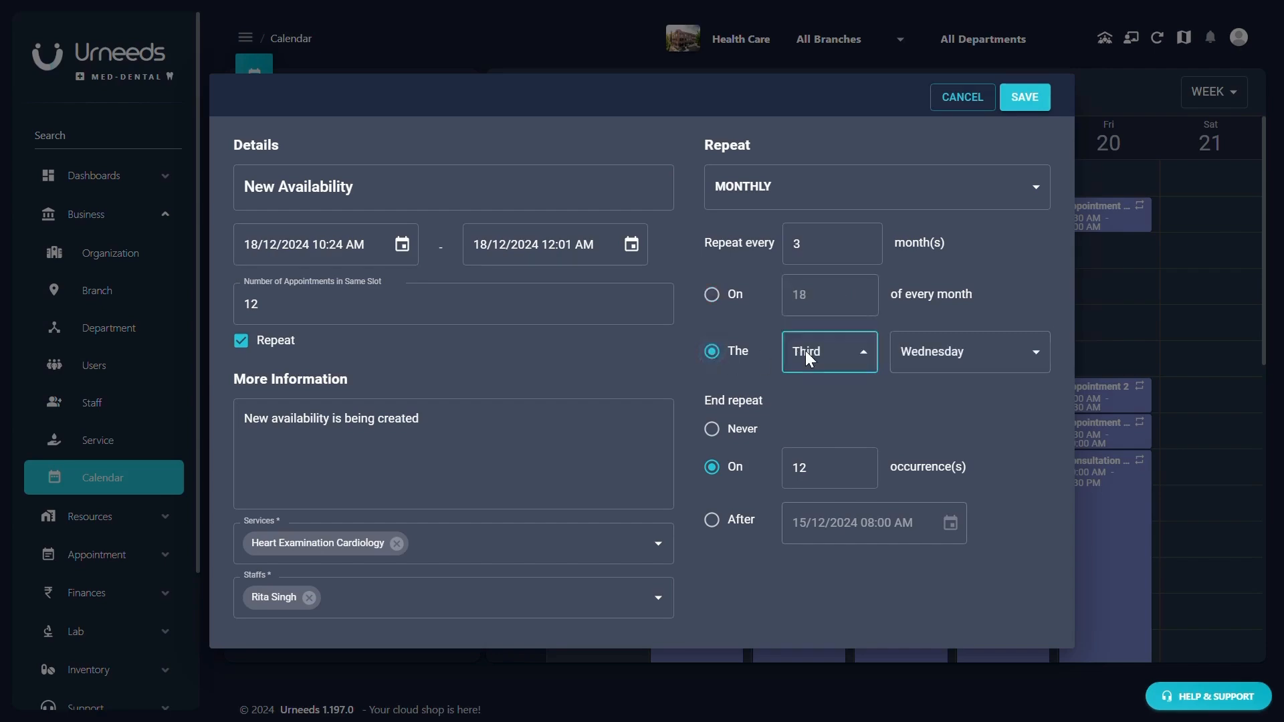
left_click(810, 473)
left_click(928, 351)
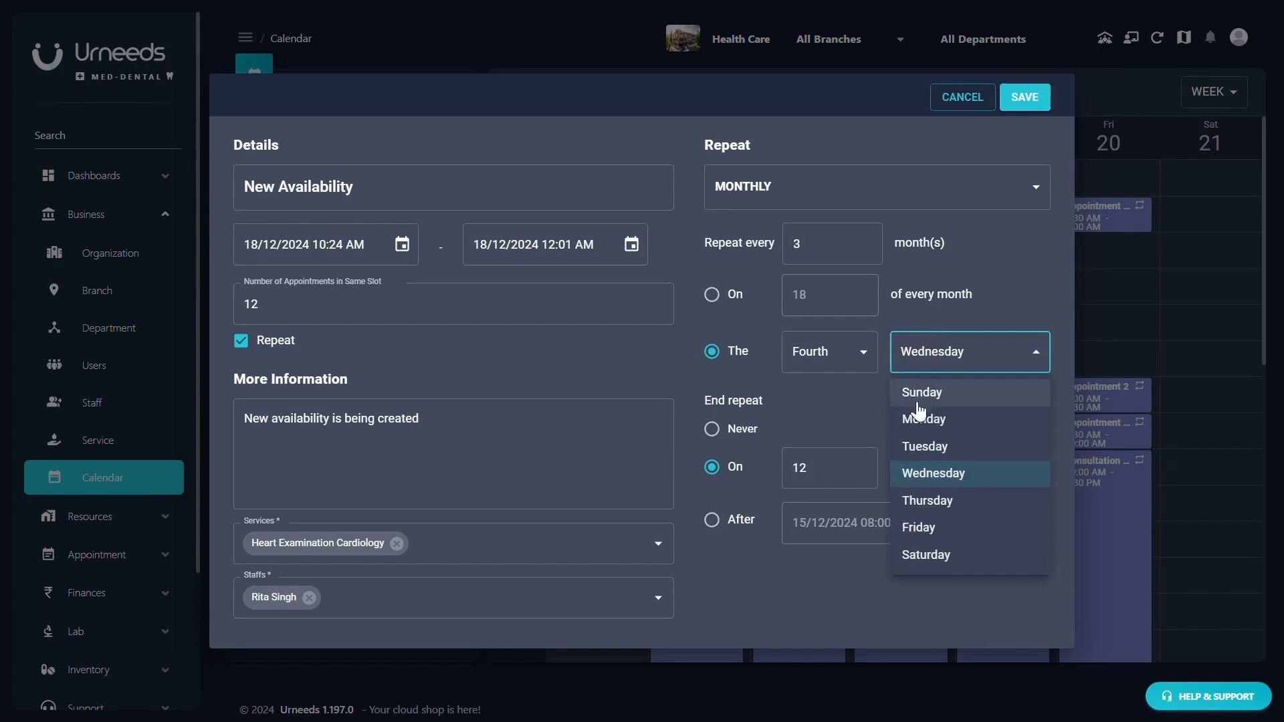
left_click(924, 421)
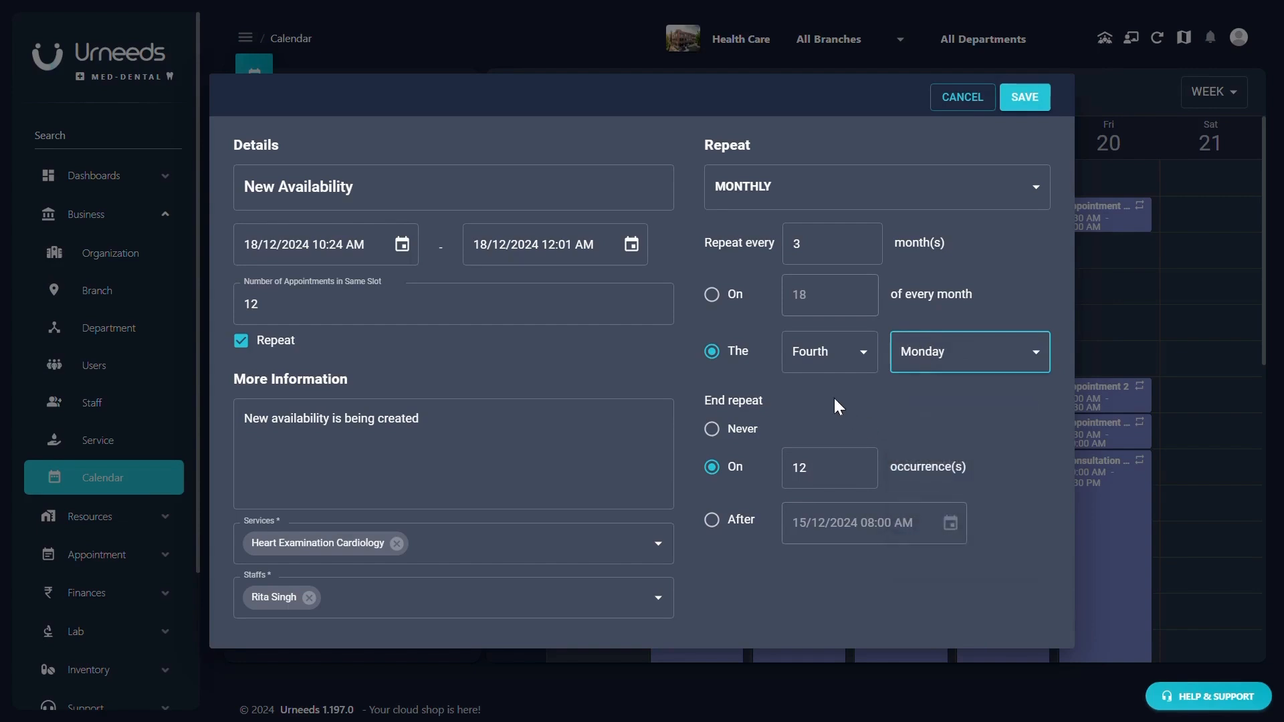
- Set the monthly repeat to end after 12 occurrences
left_click(713, 430)
left_click(713, 467)
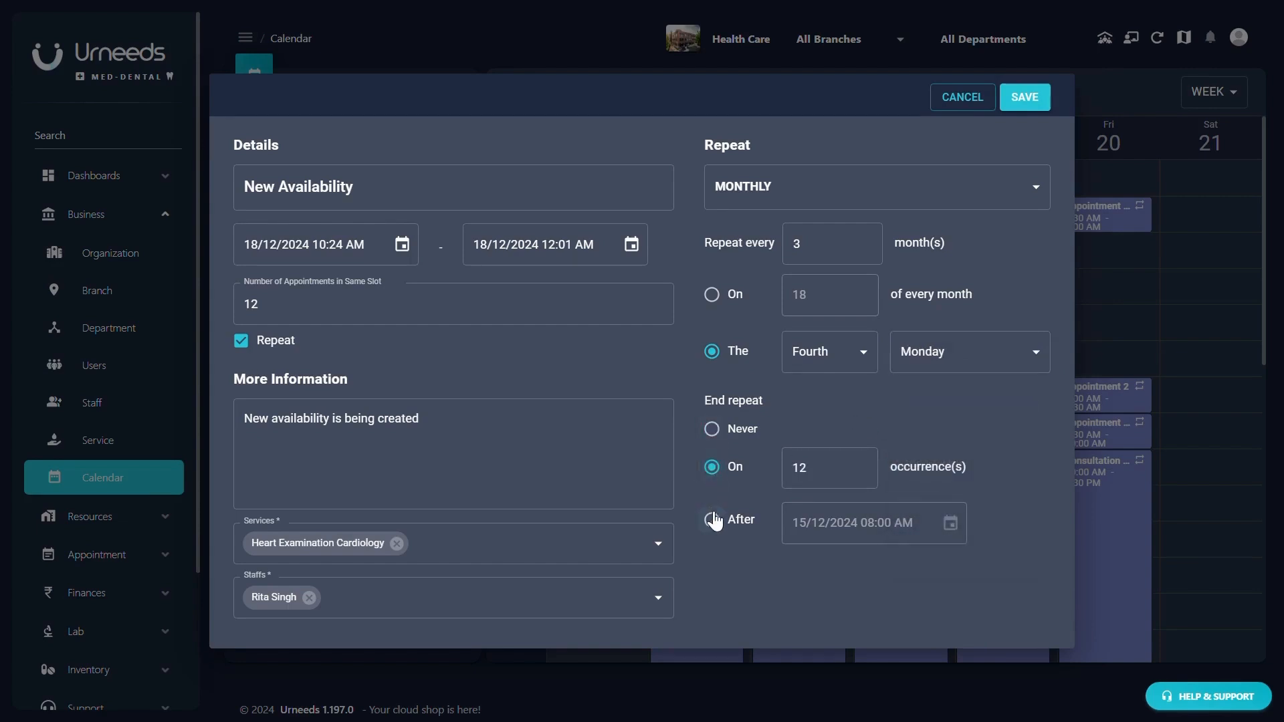
left_click(713, 521)
left_click(950, 529)
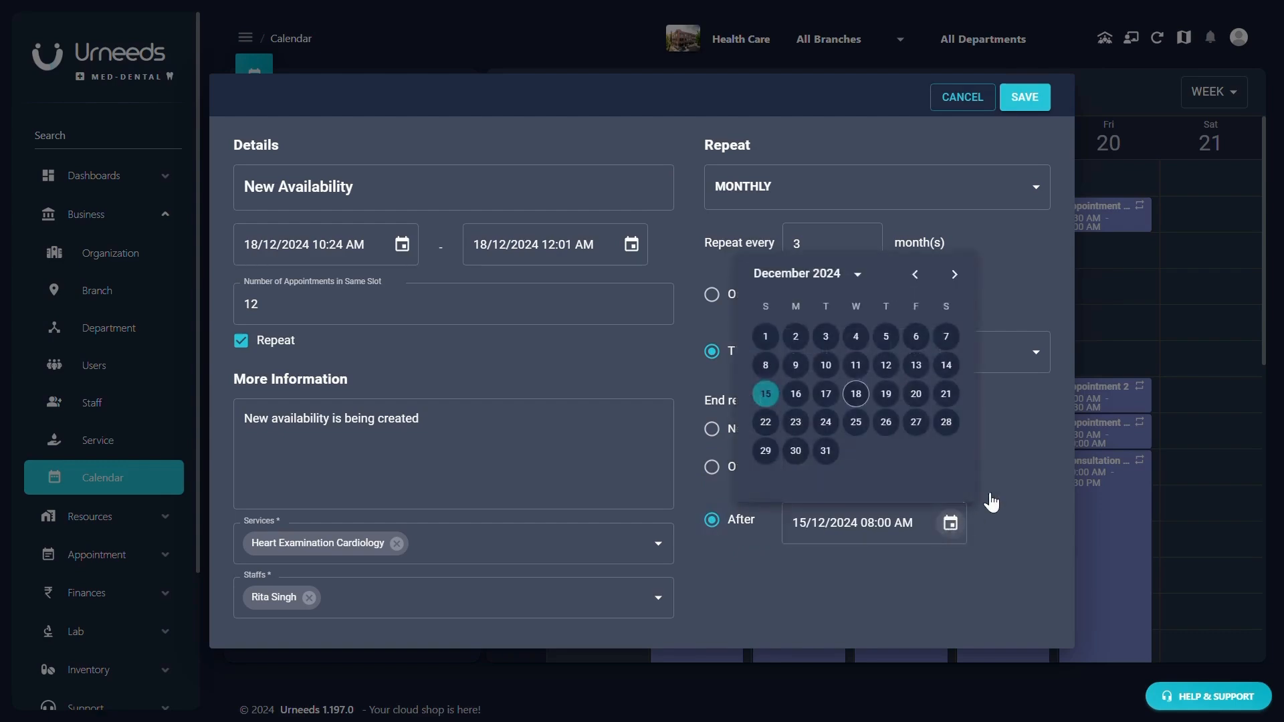
left_click(1015, 468)
left_click(778, 200)
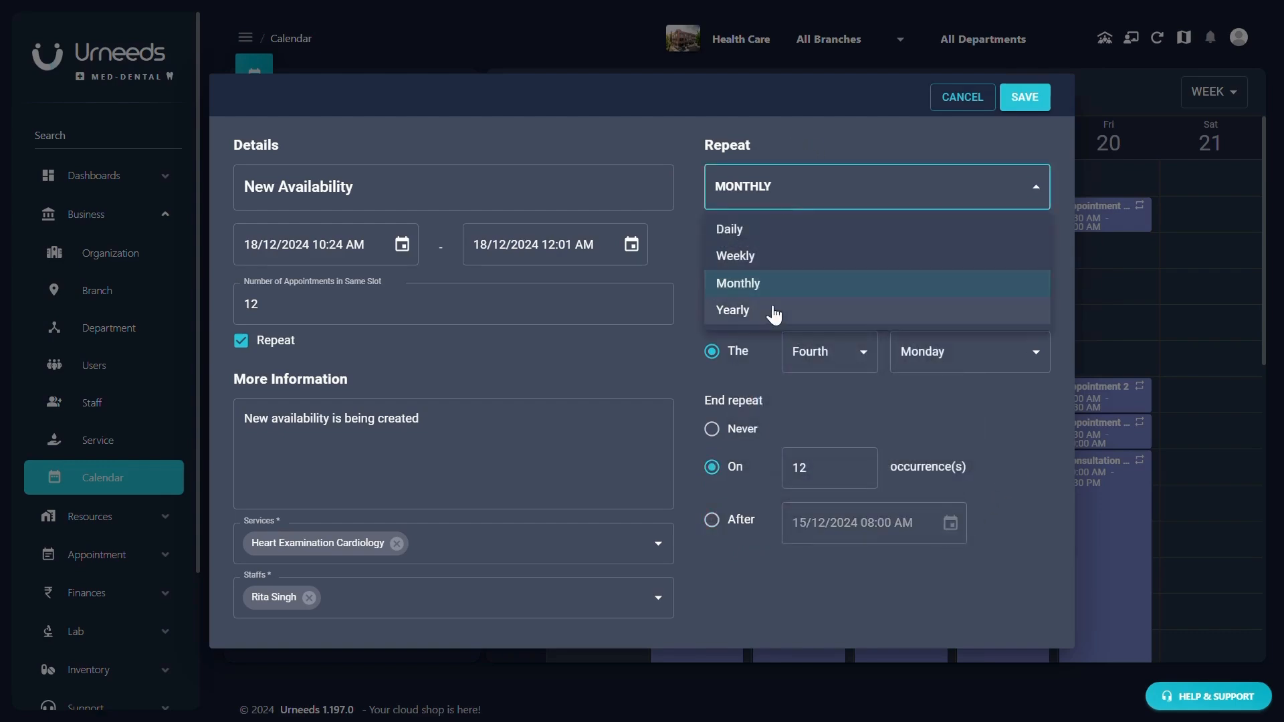
- Try a yearly repeat every 1 year on the second Tuesday of April
left_click(769, 306)
left_click(866, 240)
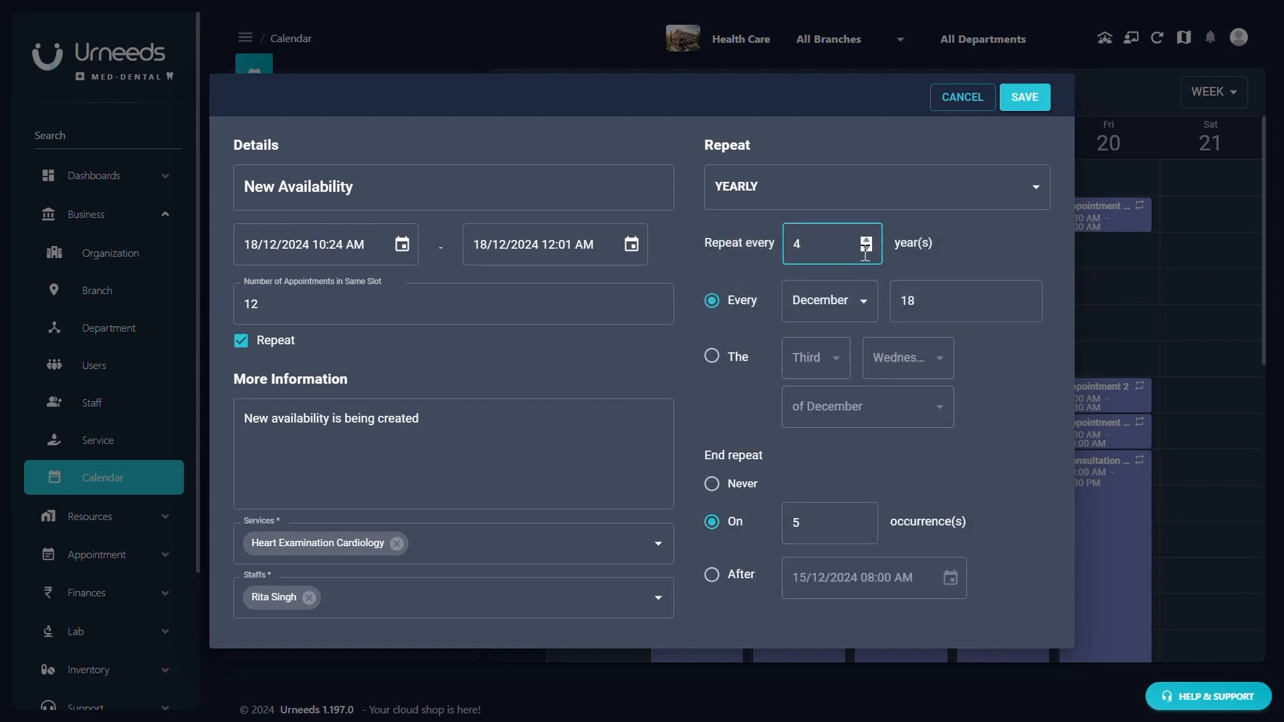
left_click(867, 248)
left_click(867, 248)
left_click(867, 248)
left_click(913, 300)
left_click(711, 355)
left_click(828, 373)
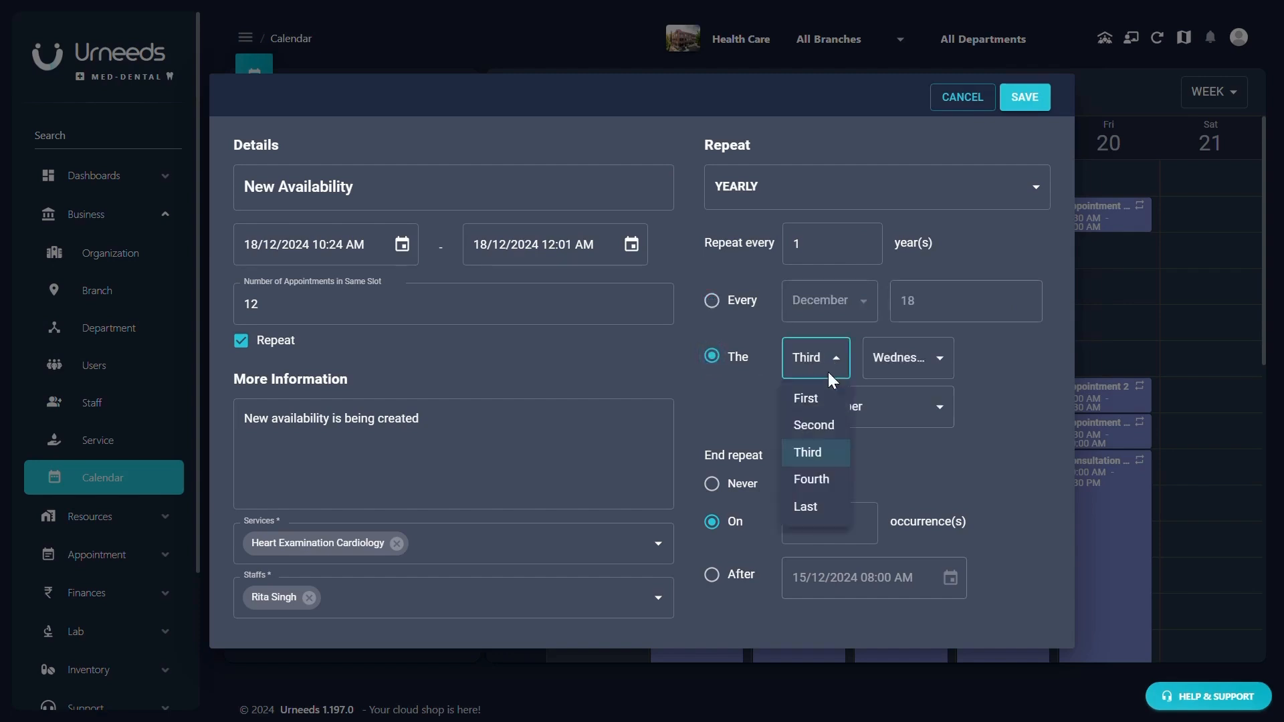
left_click(834, 424)
left_click(896, 364)
left_click(895, 453)
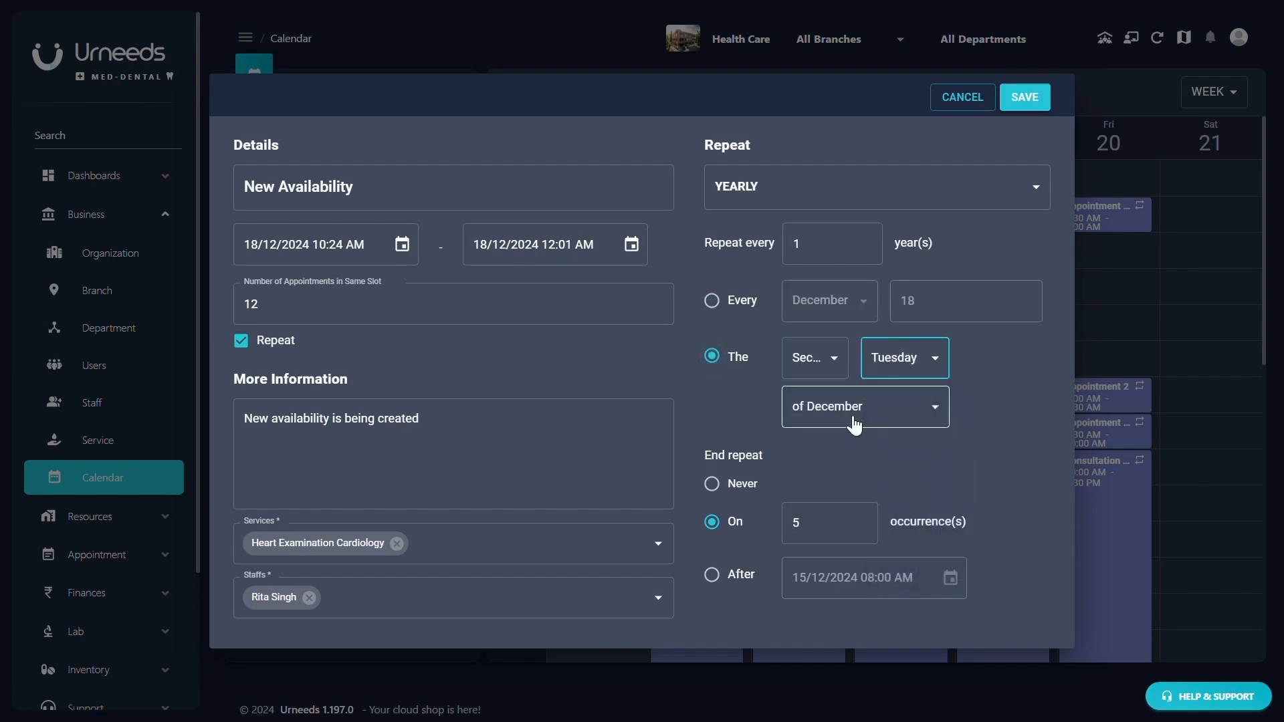
left_click(854, 424)
left_click(846, 475)
- Try the end-repeat options, then switch to a daily repeat every 1 day ending after 30 occurrences
left_click(716, 488)
left_click(718, 516)
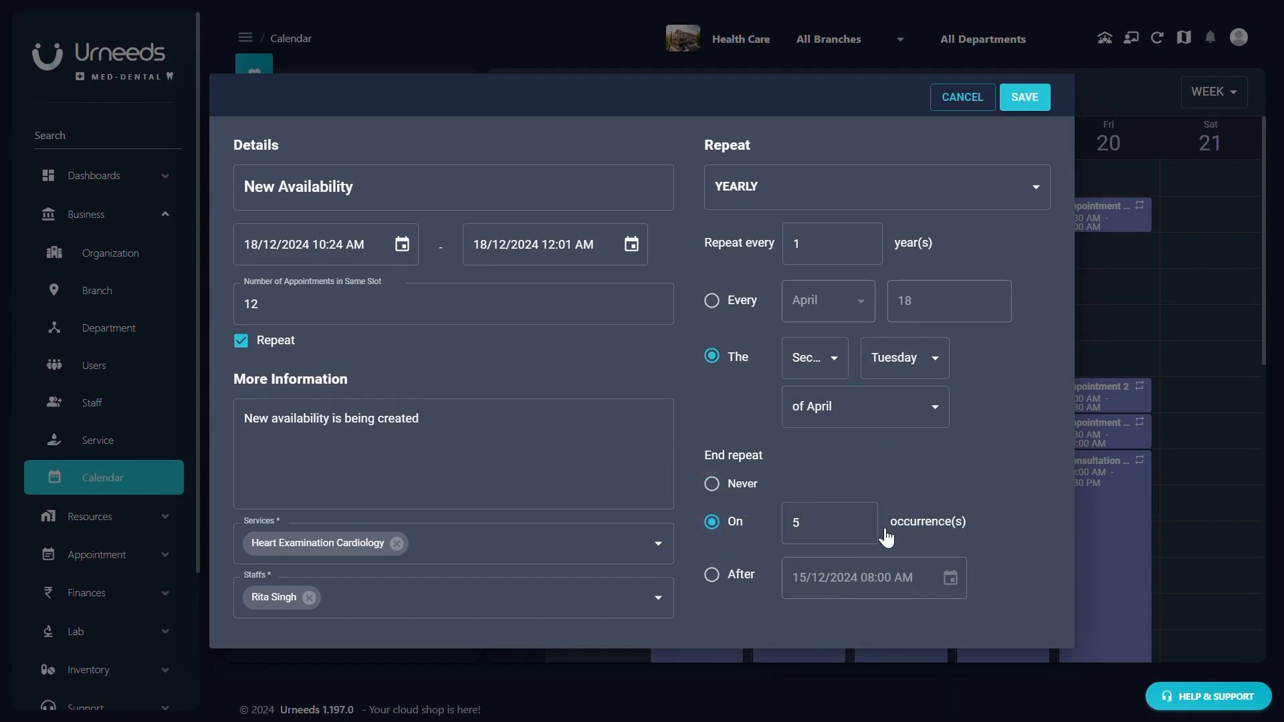
left_click(861, 517)
left_click(715, 575)
left_click(945, 586)
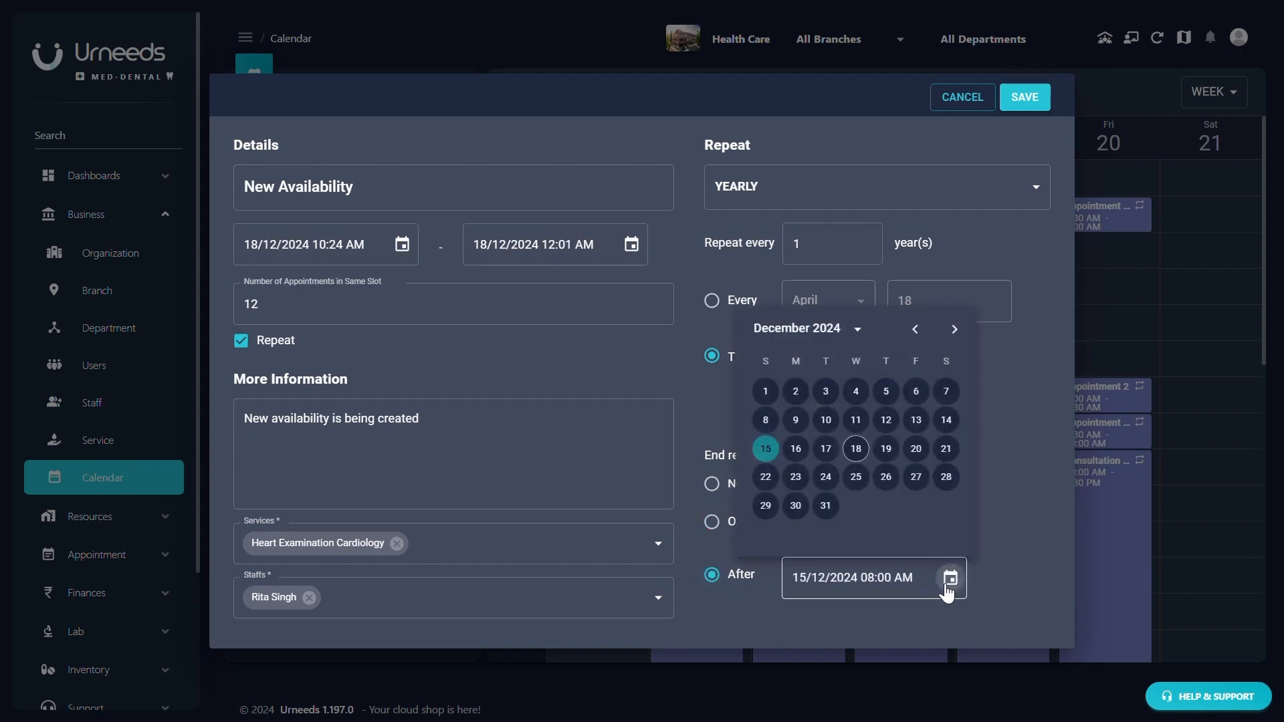
left_click(1010, 474)
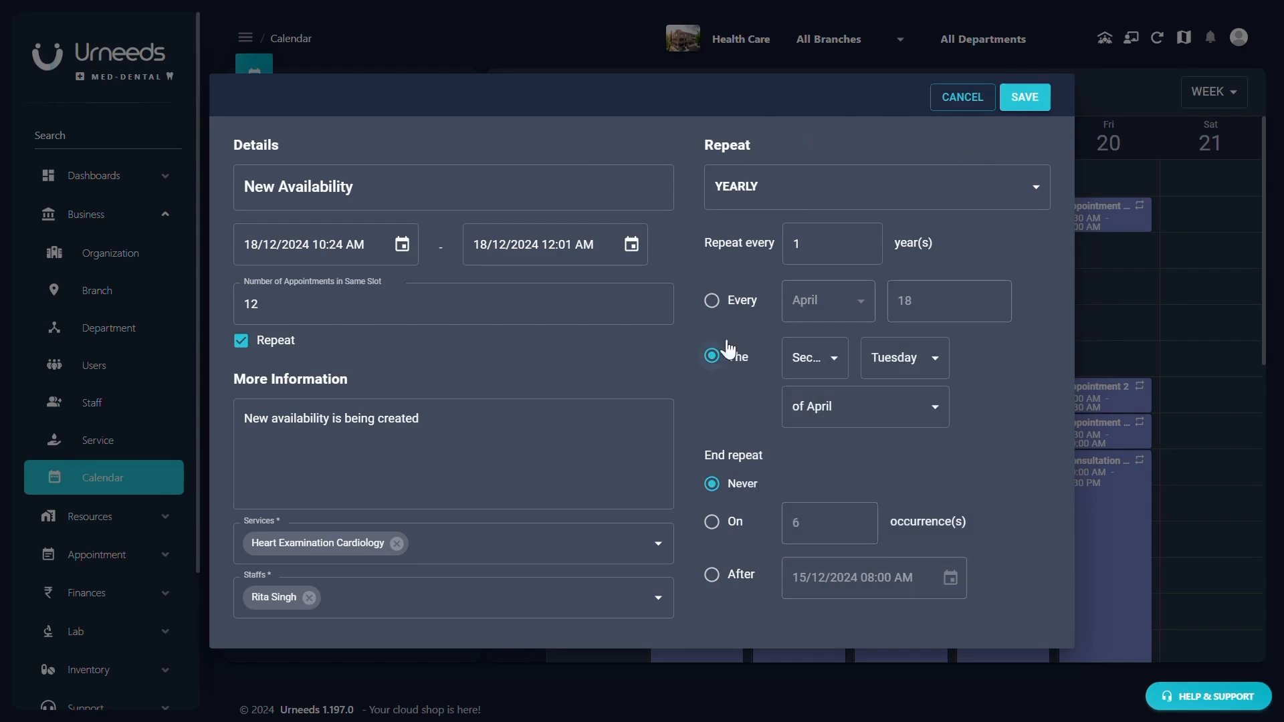
left_click(739, 184)
left_click(748, 232)
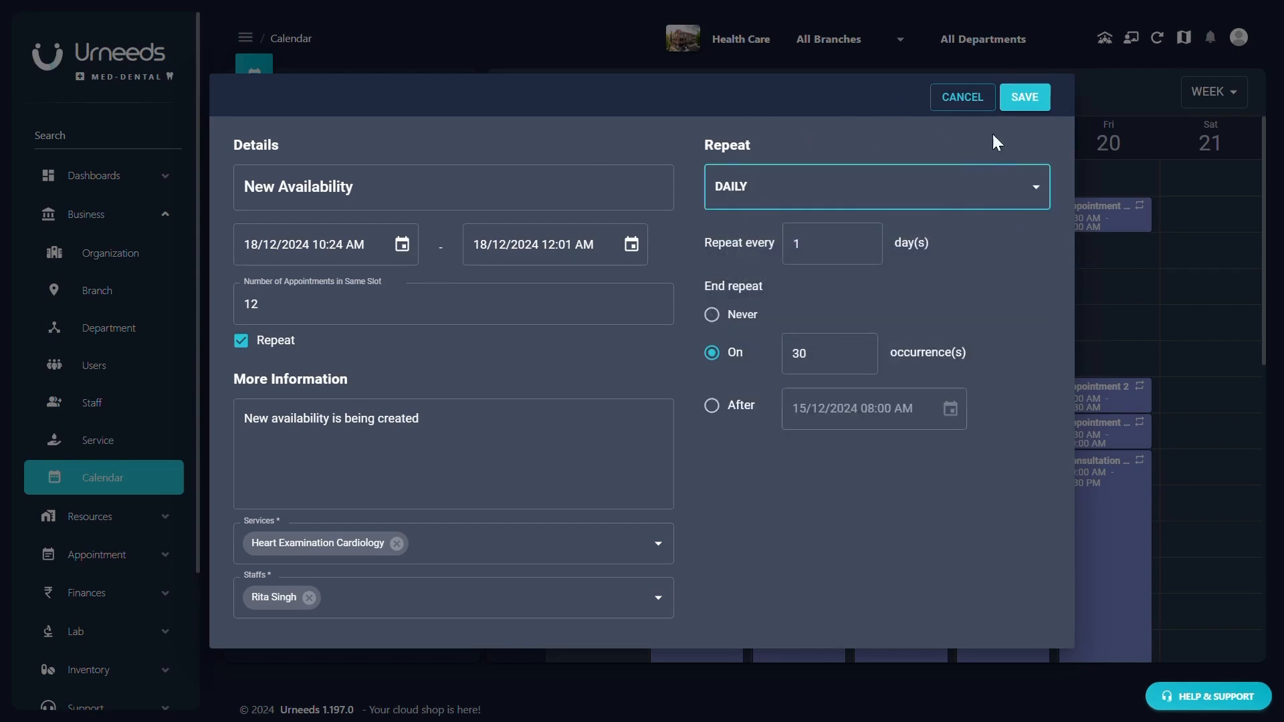
- Save the New Availability entry, confirmed by 'Calendar Saved Successfully!'
left_click(1025, 97)
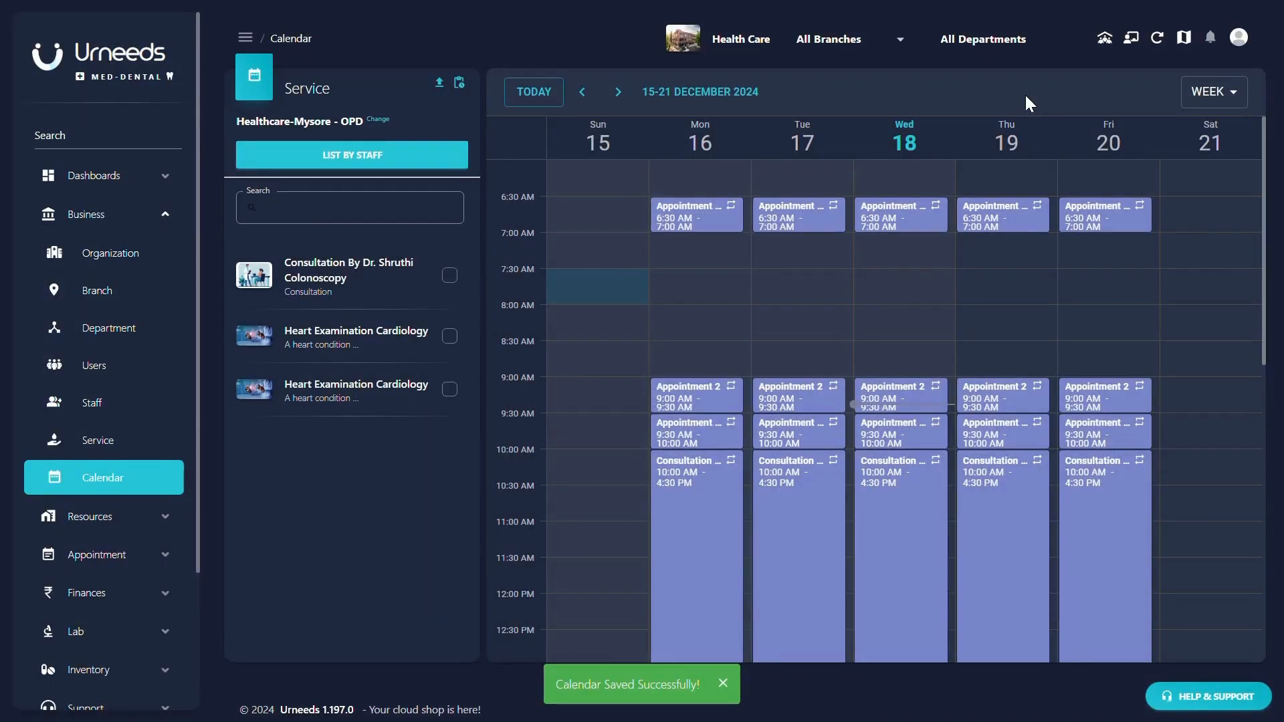
left_click(672, 397)
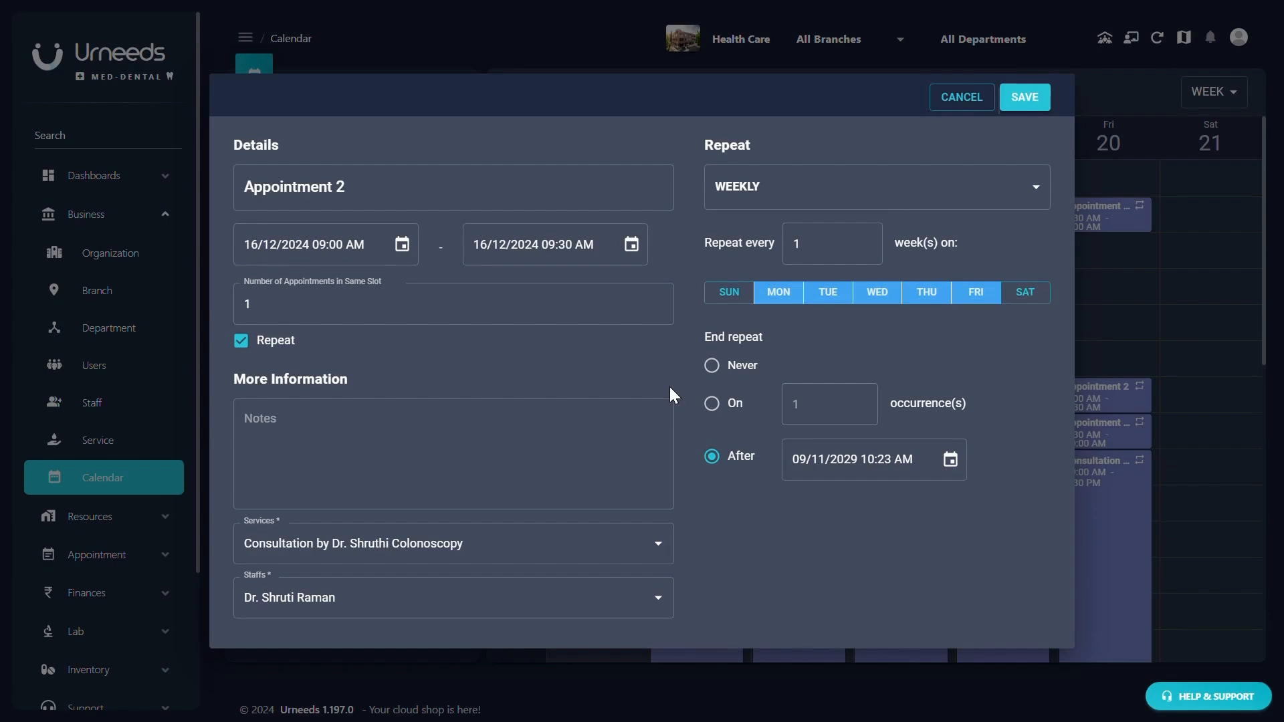
left_click(978, 99)
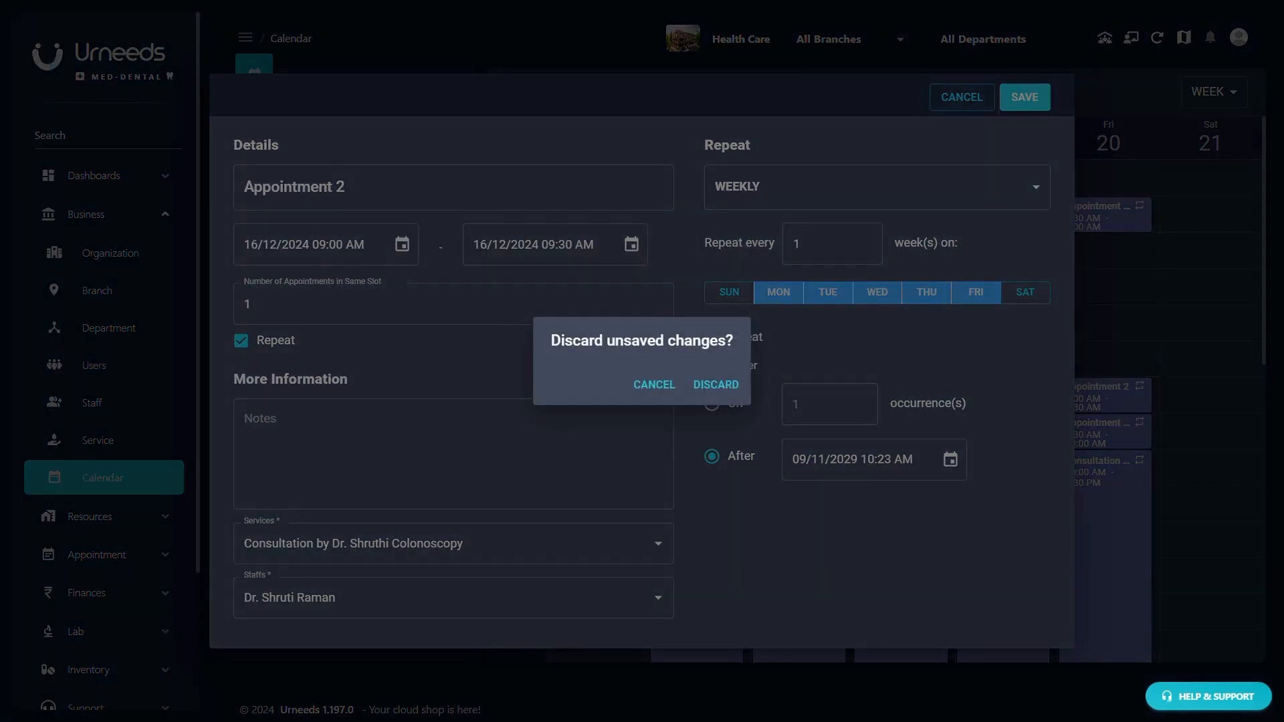
left_click(699, 384)
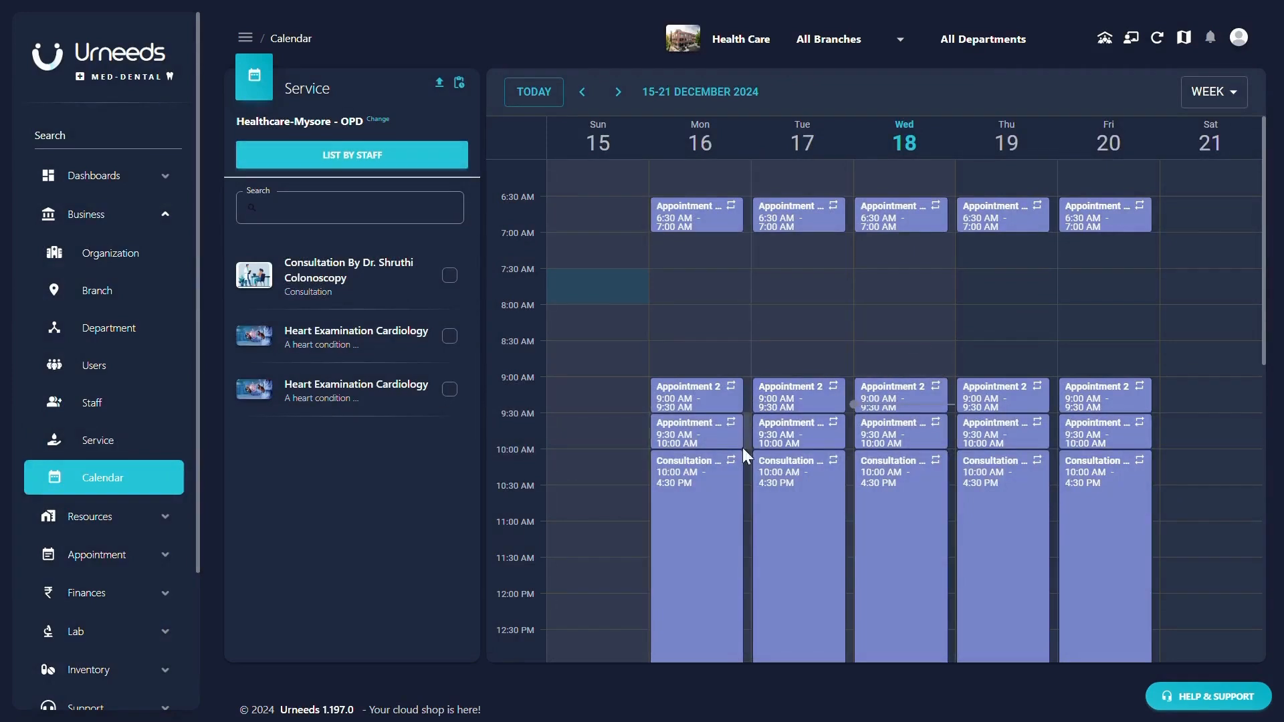
- Review Monday's Appointment 2 details, then regroup the 15–21 December OPD calendar by staff
left_click(685, 394)
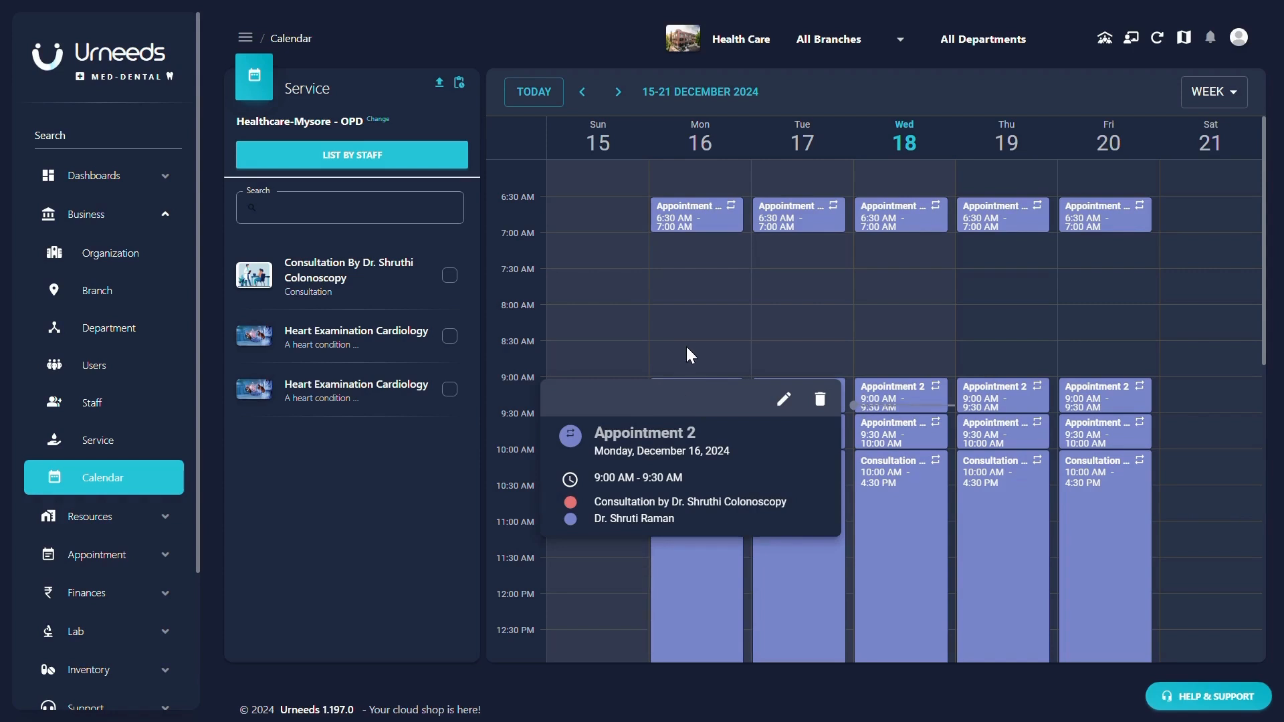
left_click(691, 326)
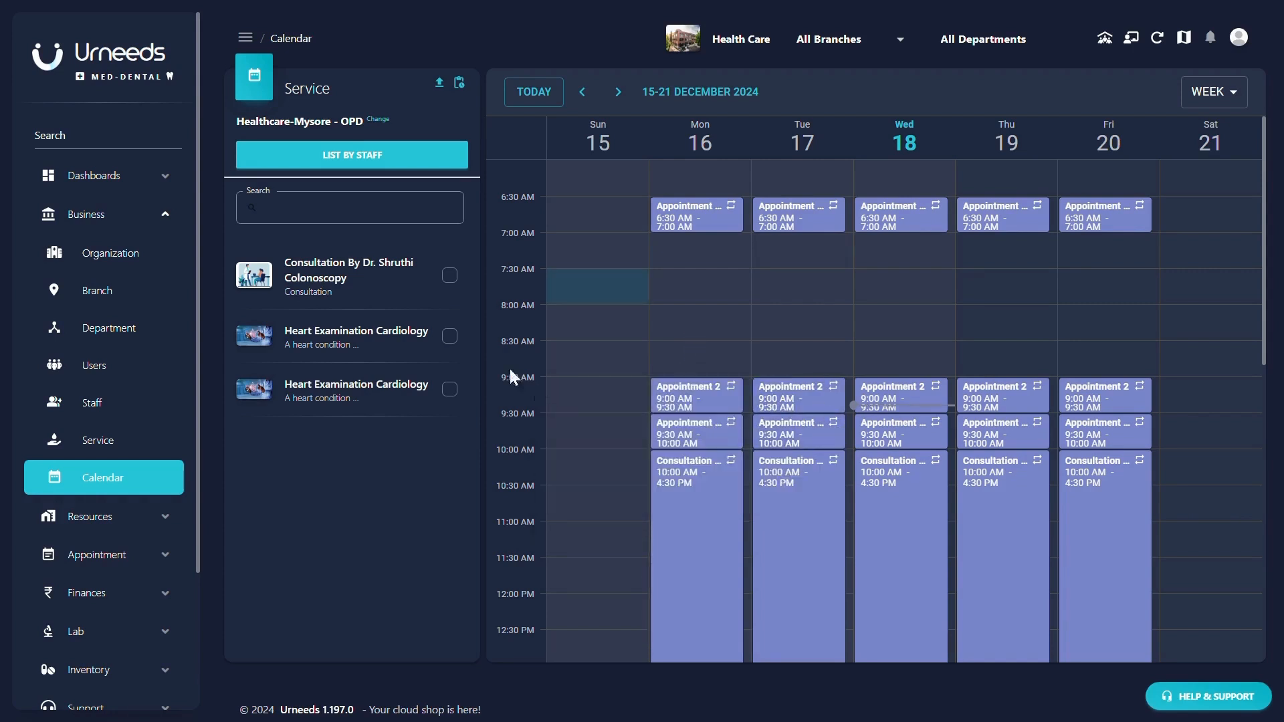
left_click(350, 162)
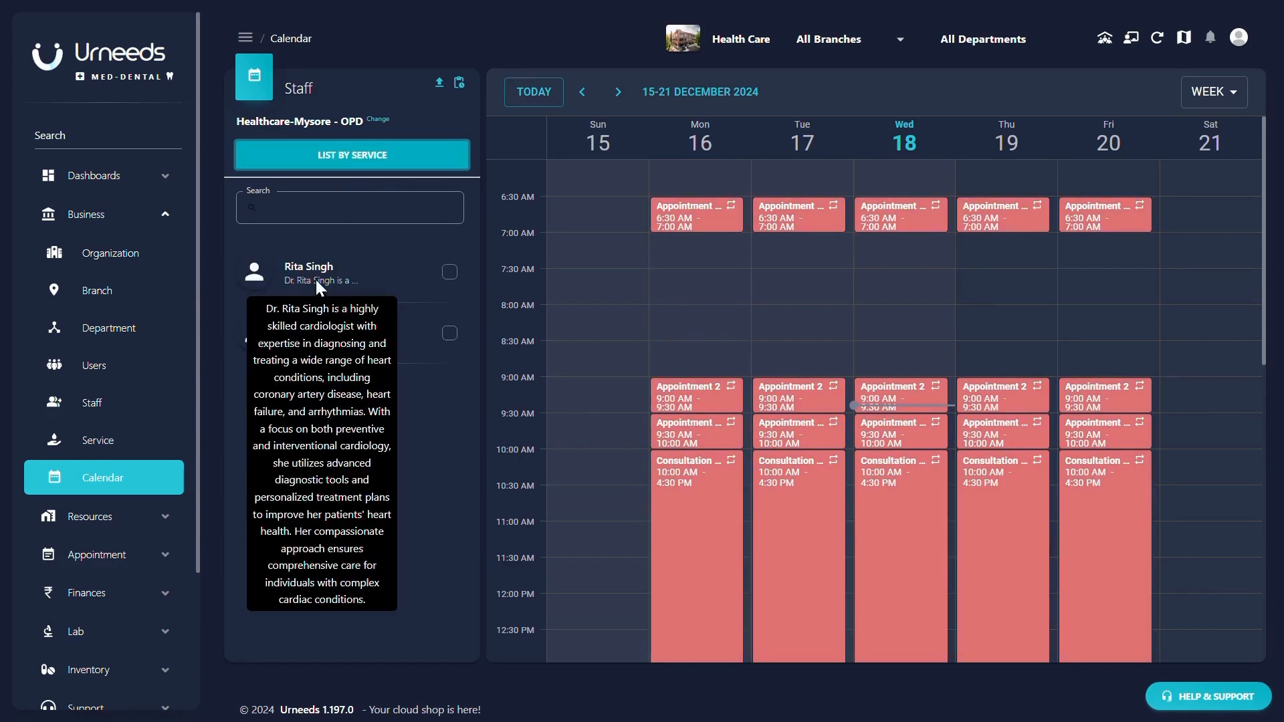